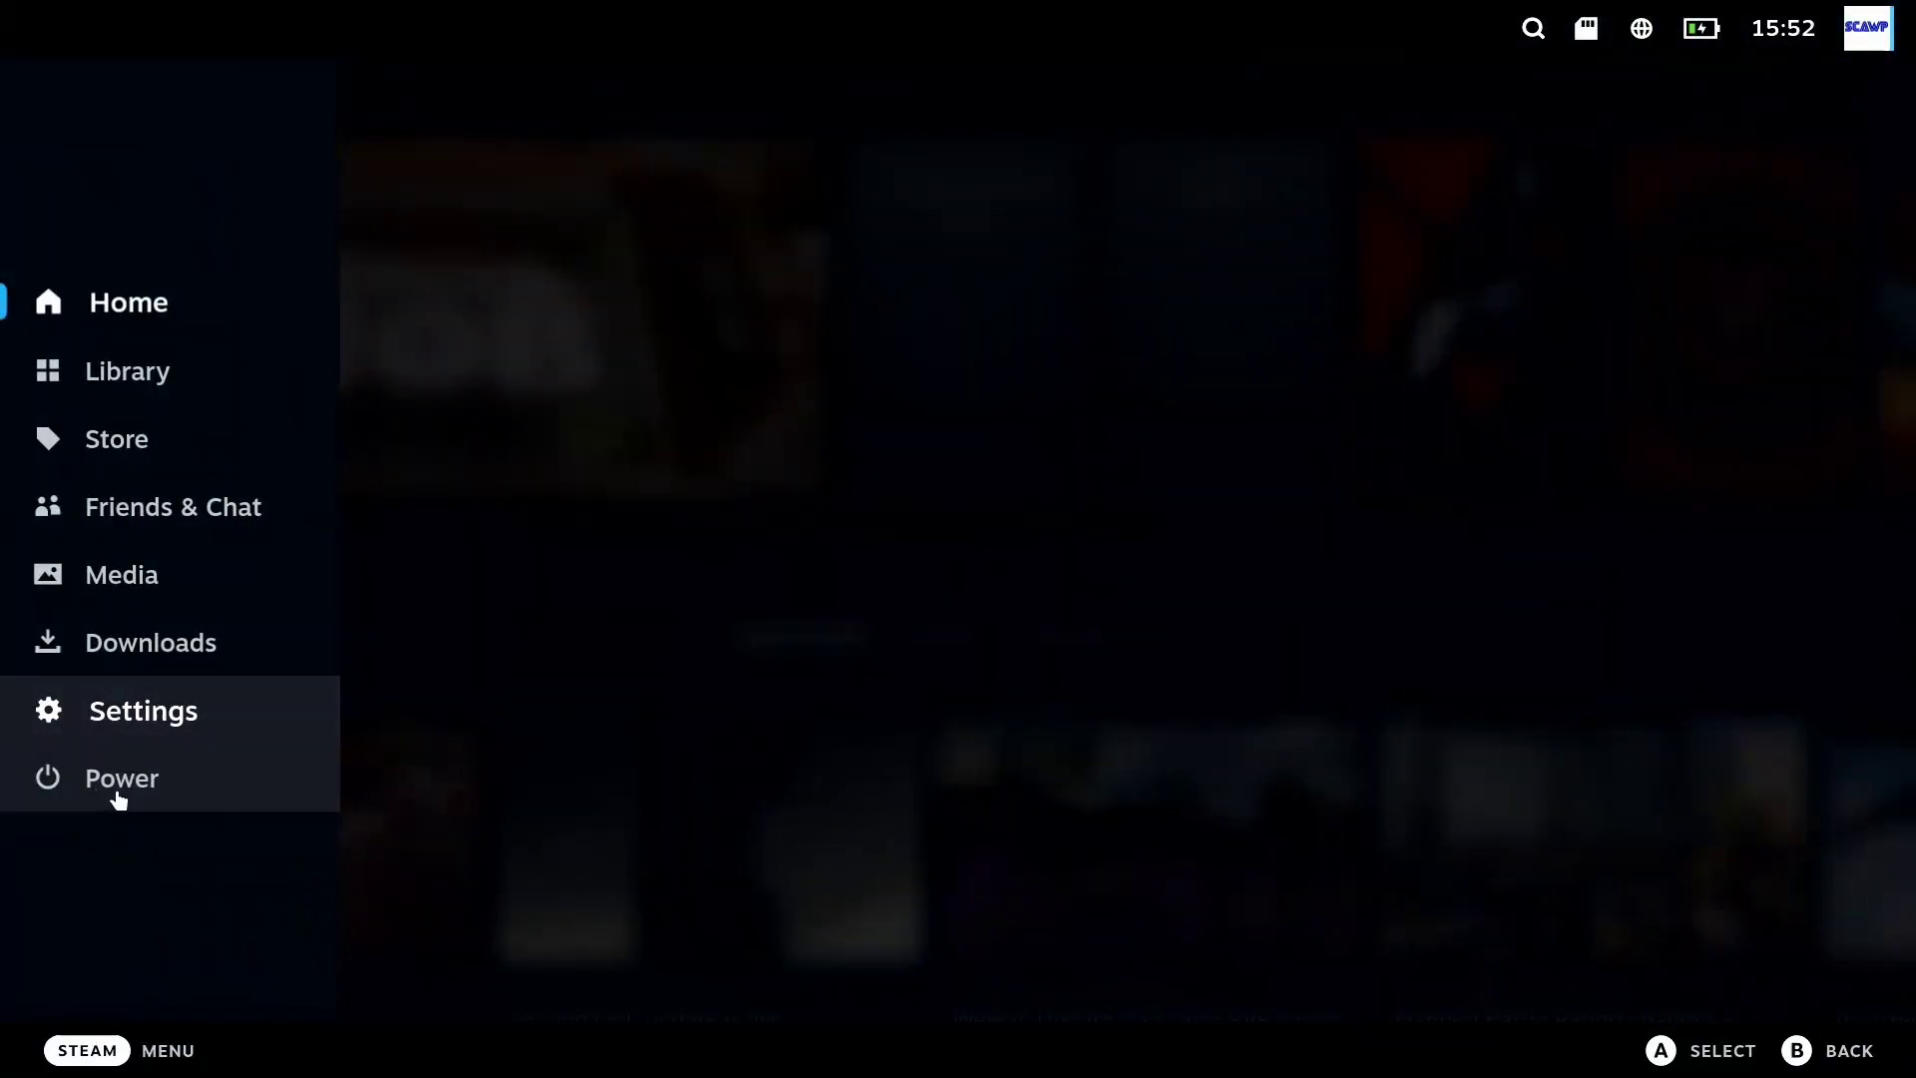
Step: Switch the Deck to Desktop Mode and bring up Firefox on the Steam-Deck.Mount-External-Drive GitHub README
click(118, 793)
click(917, 711)
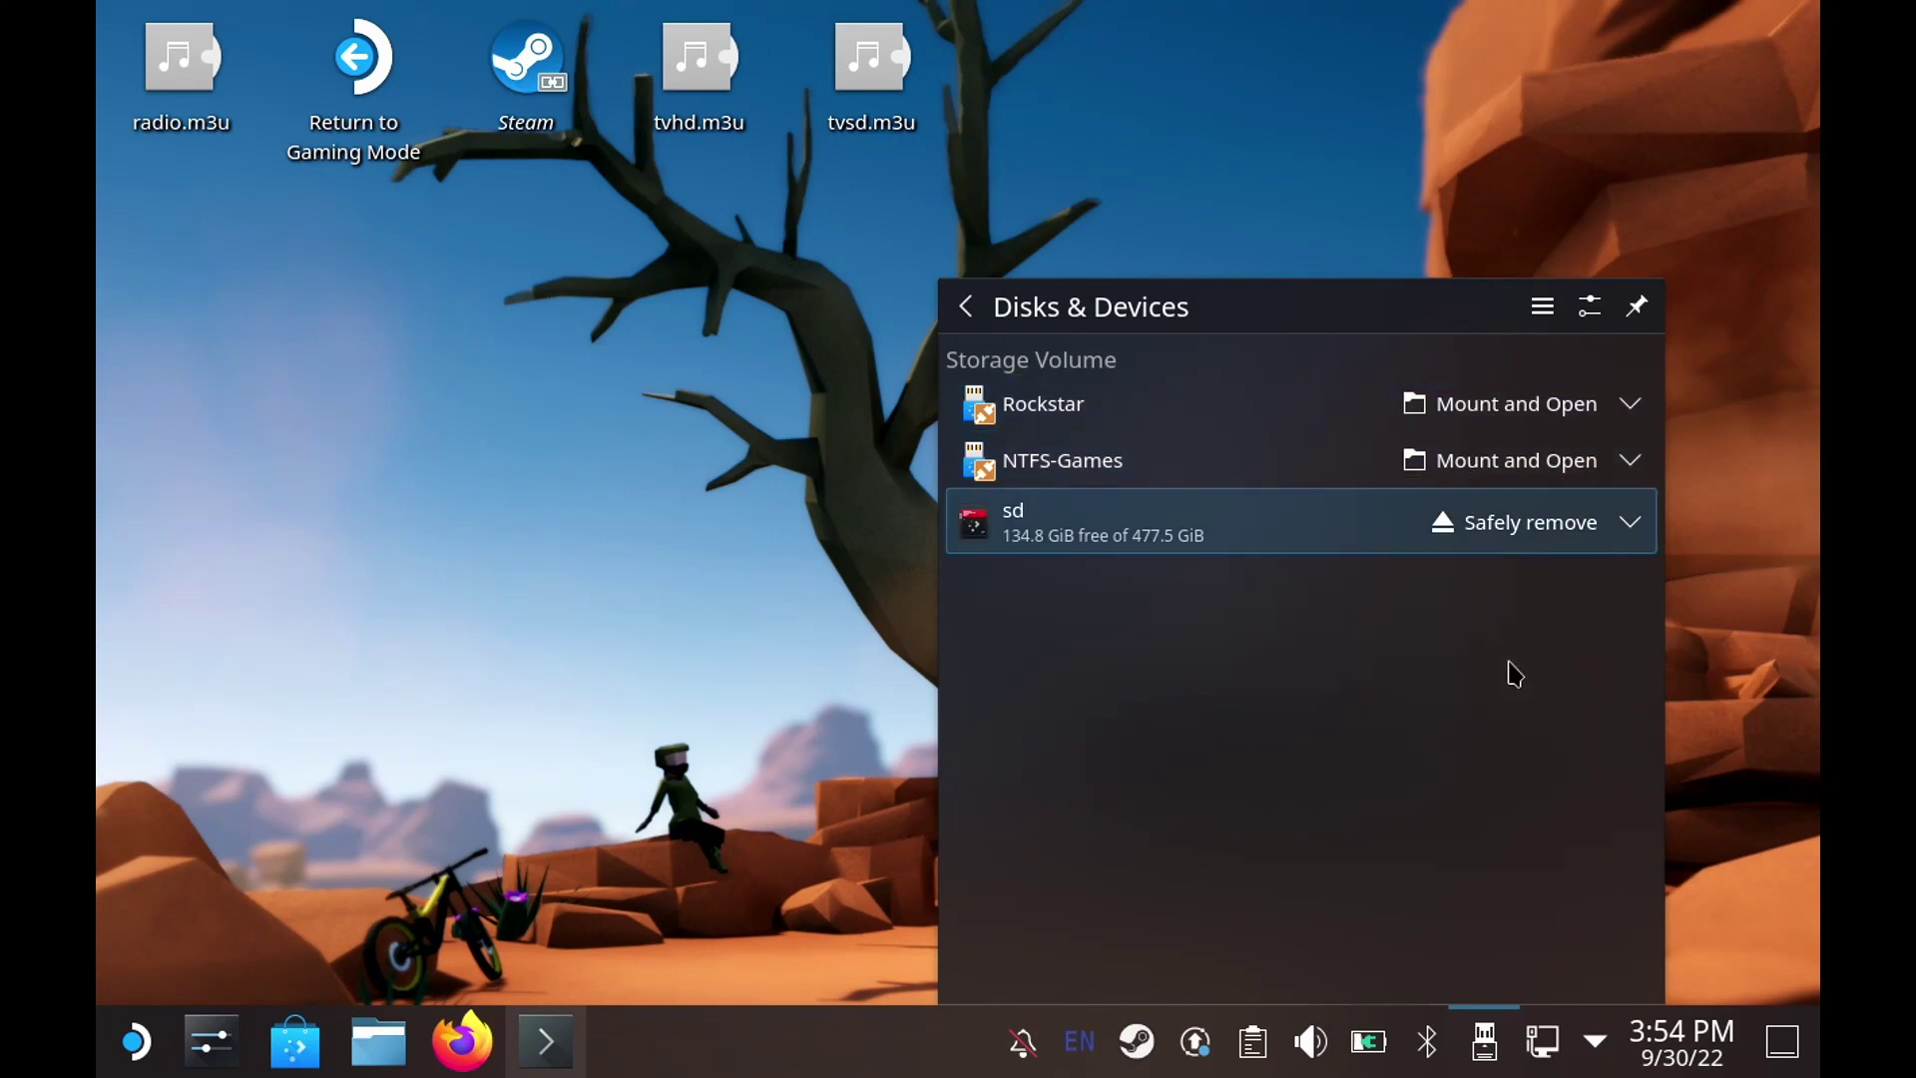
click(1494, 1054)
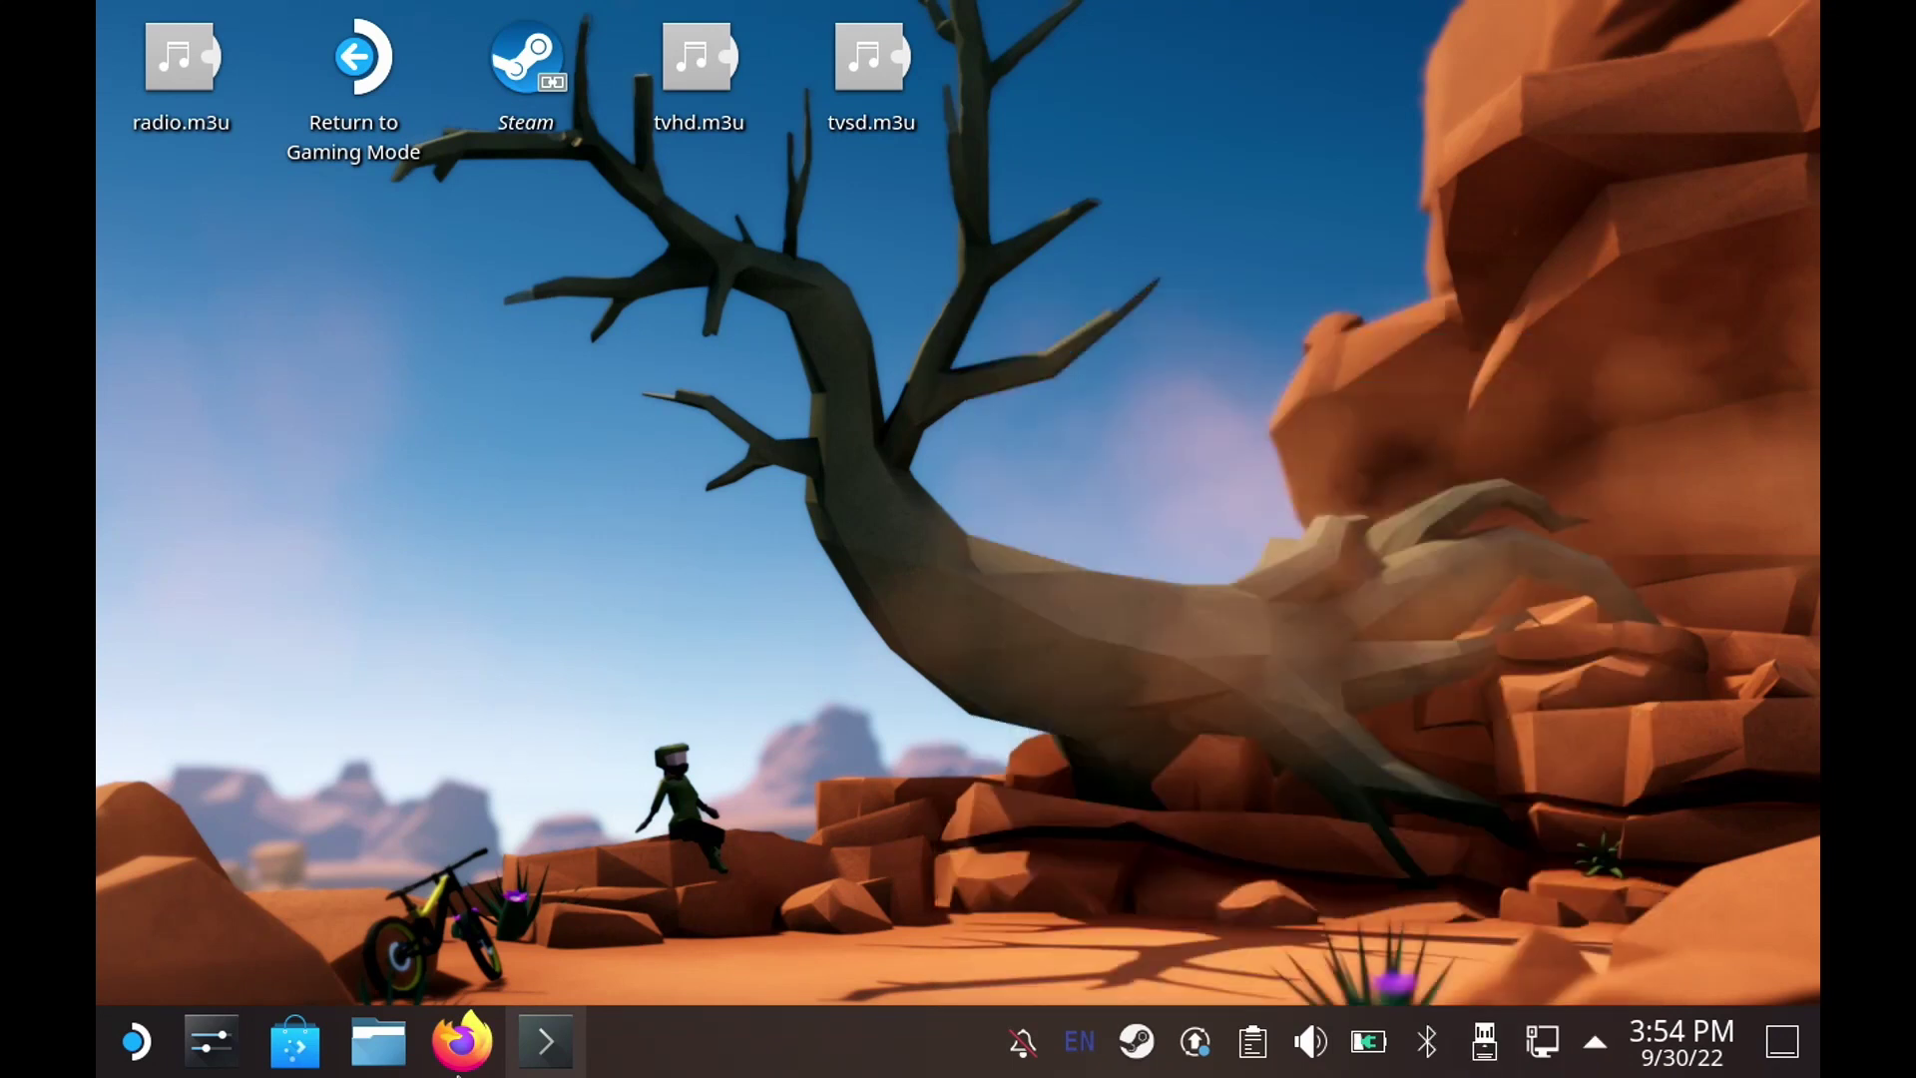
key(super)
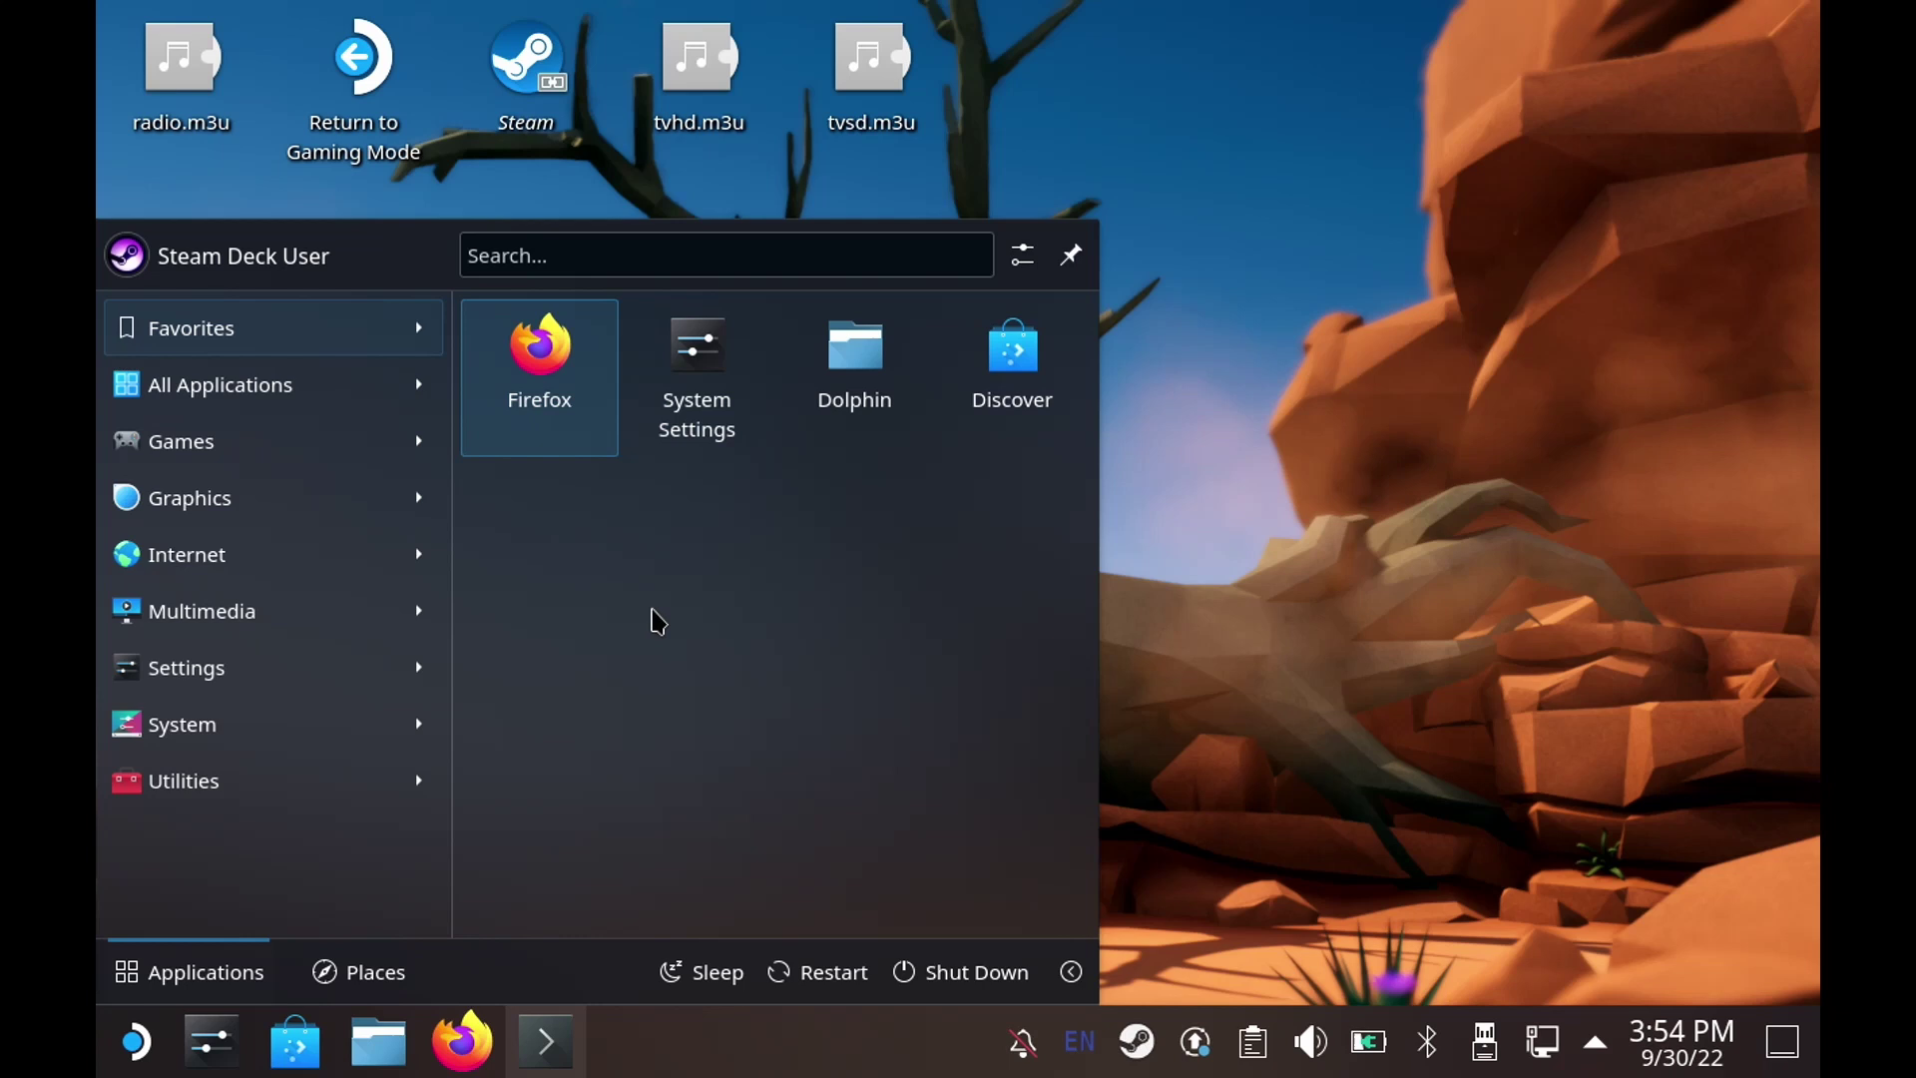
key(Return)
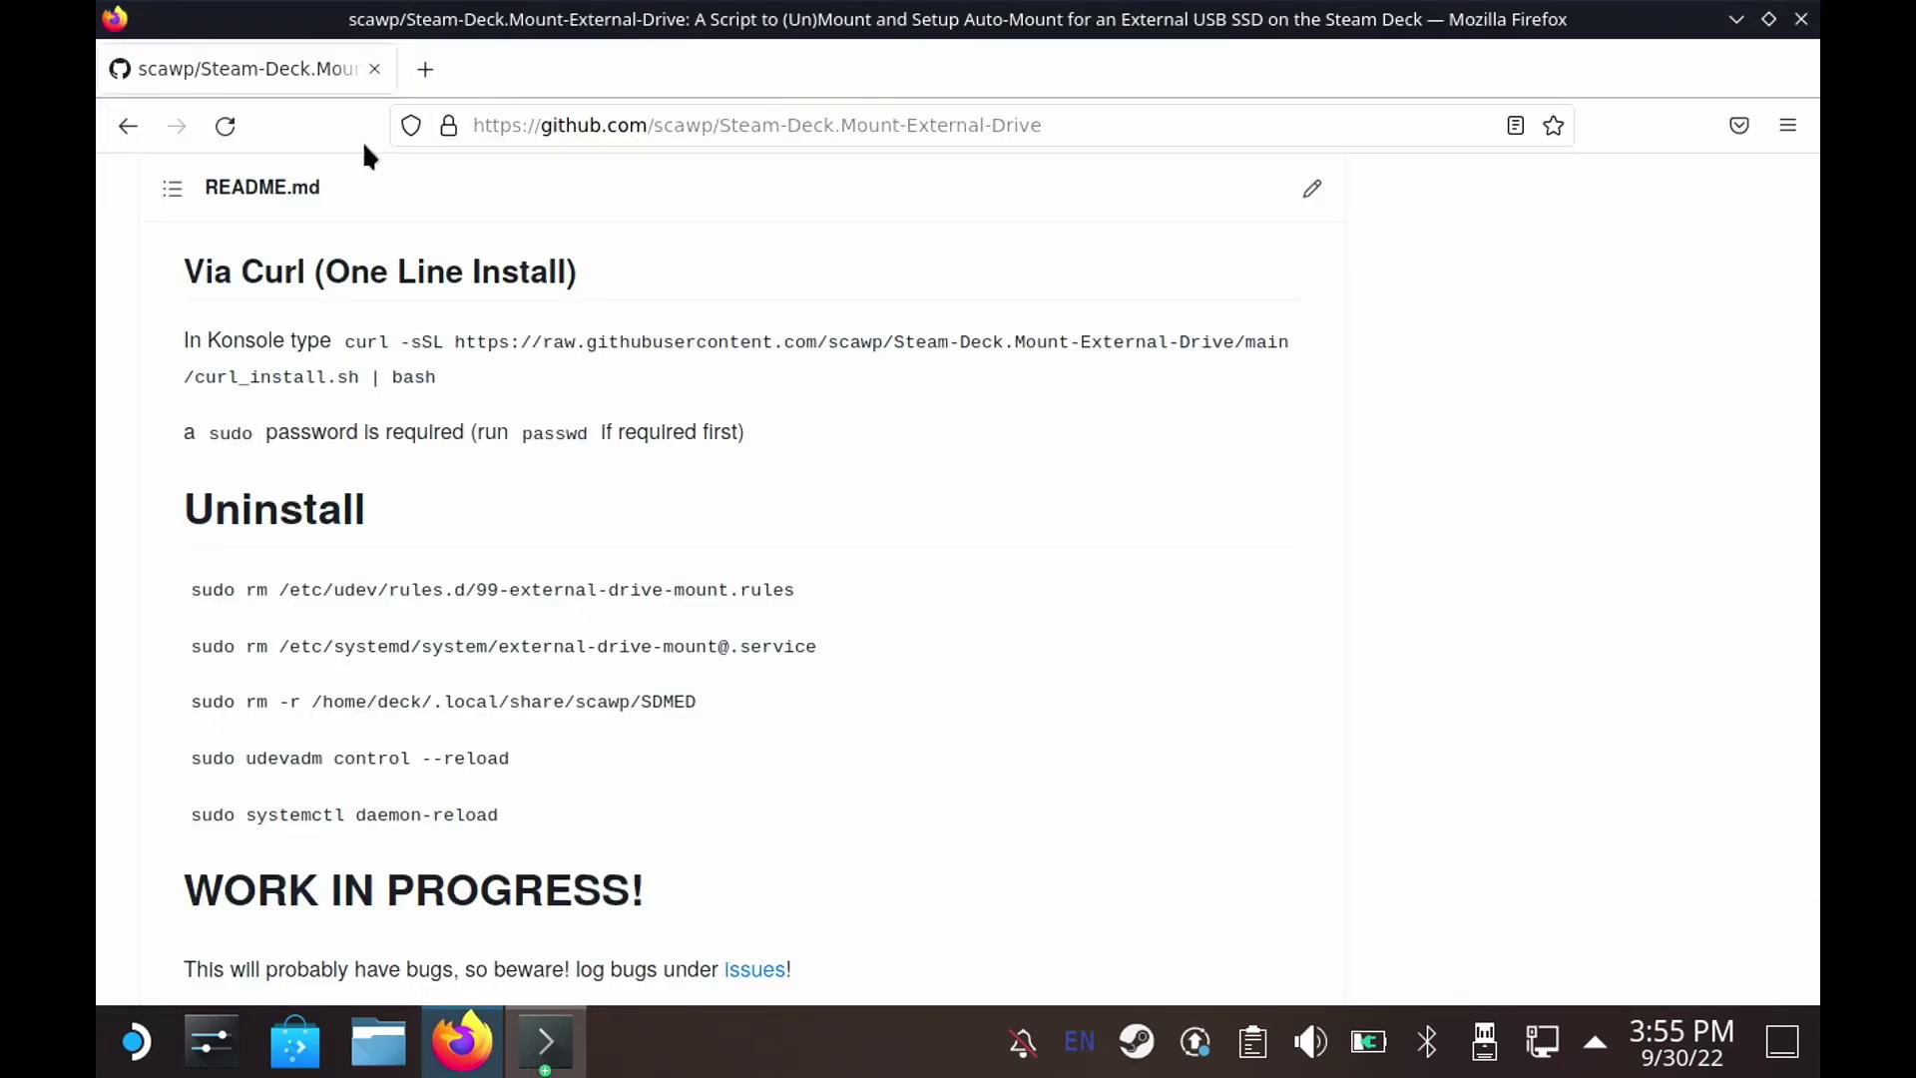
Step: Scroll the README down to Via Curl and copy the one-line curl install command
scroll(806, 315, up, 20)
scroll(449, 376, down, 5)
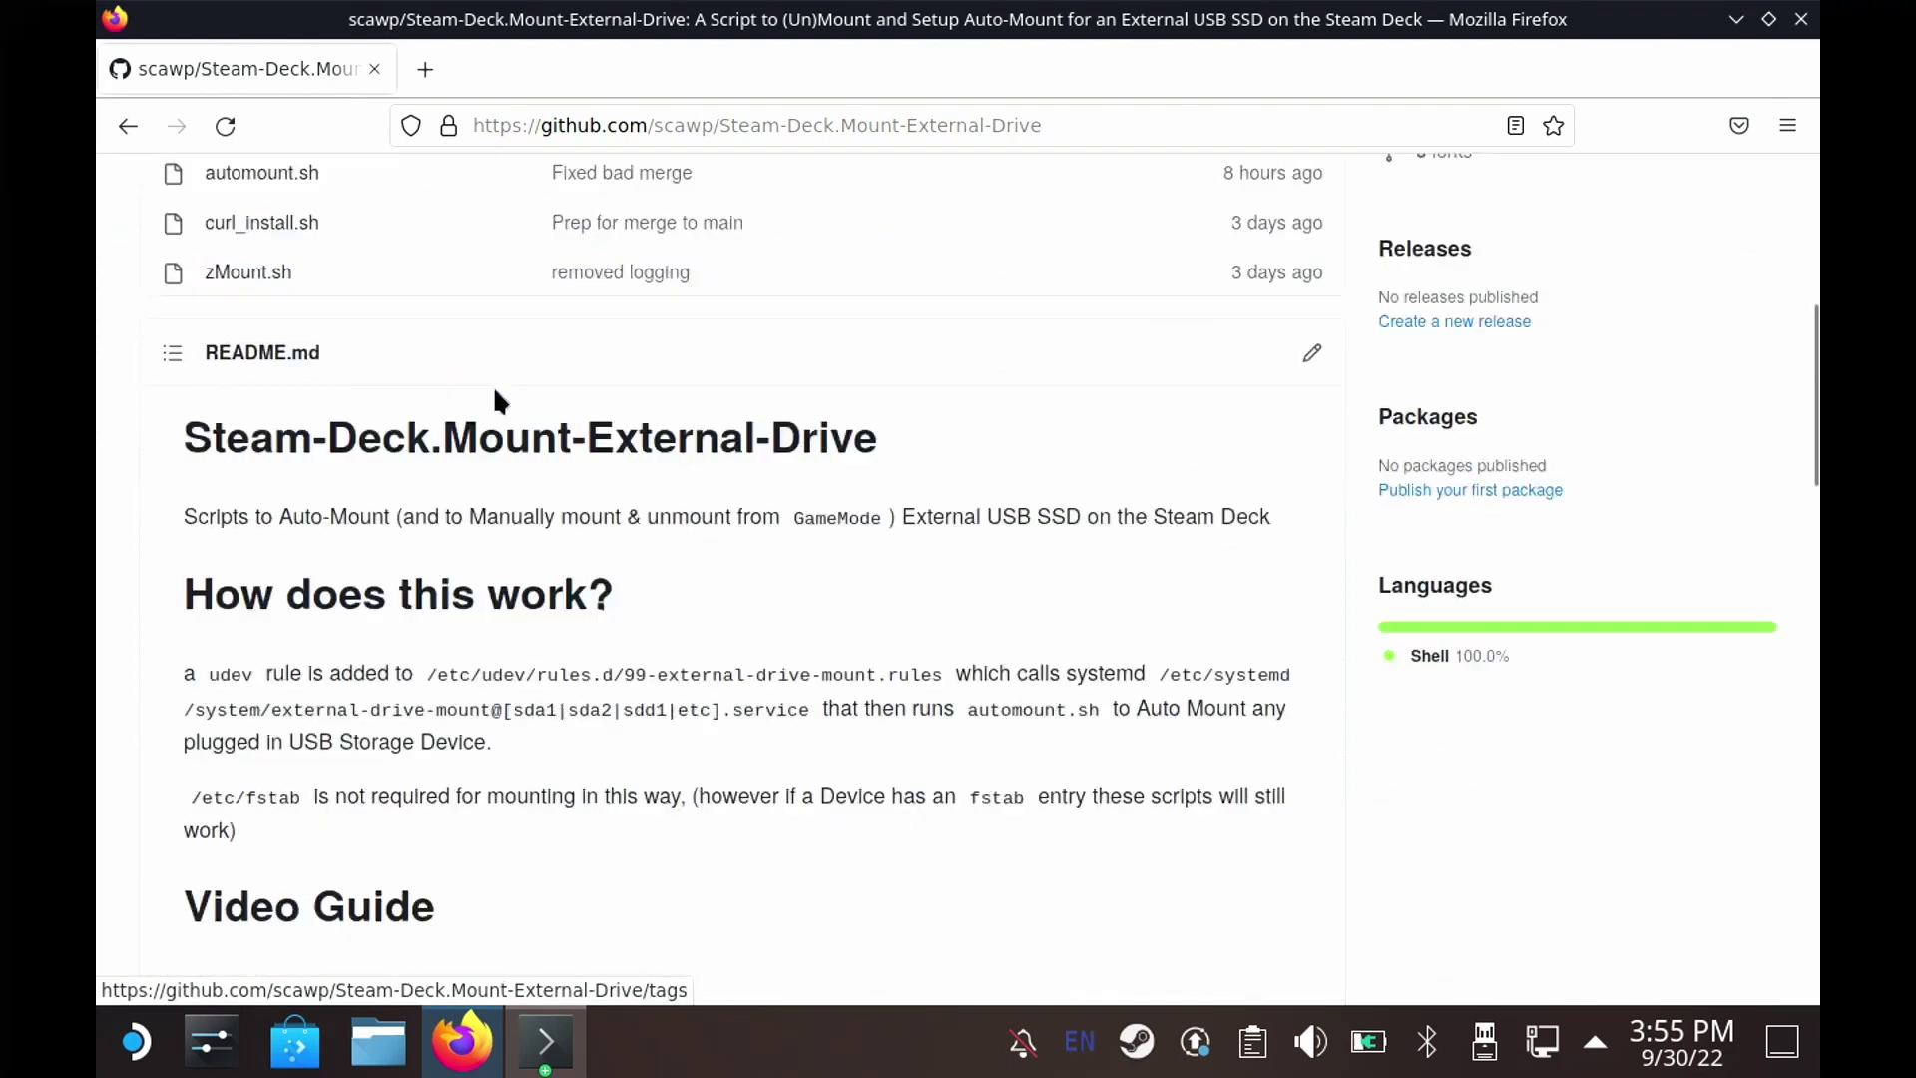
scroll(504, 379, down, 3)
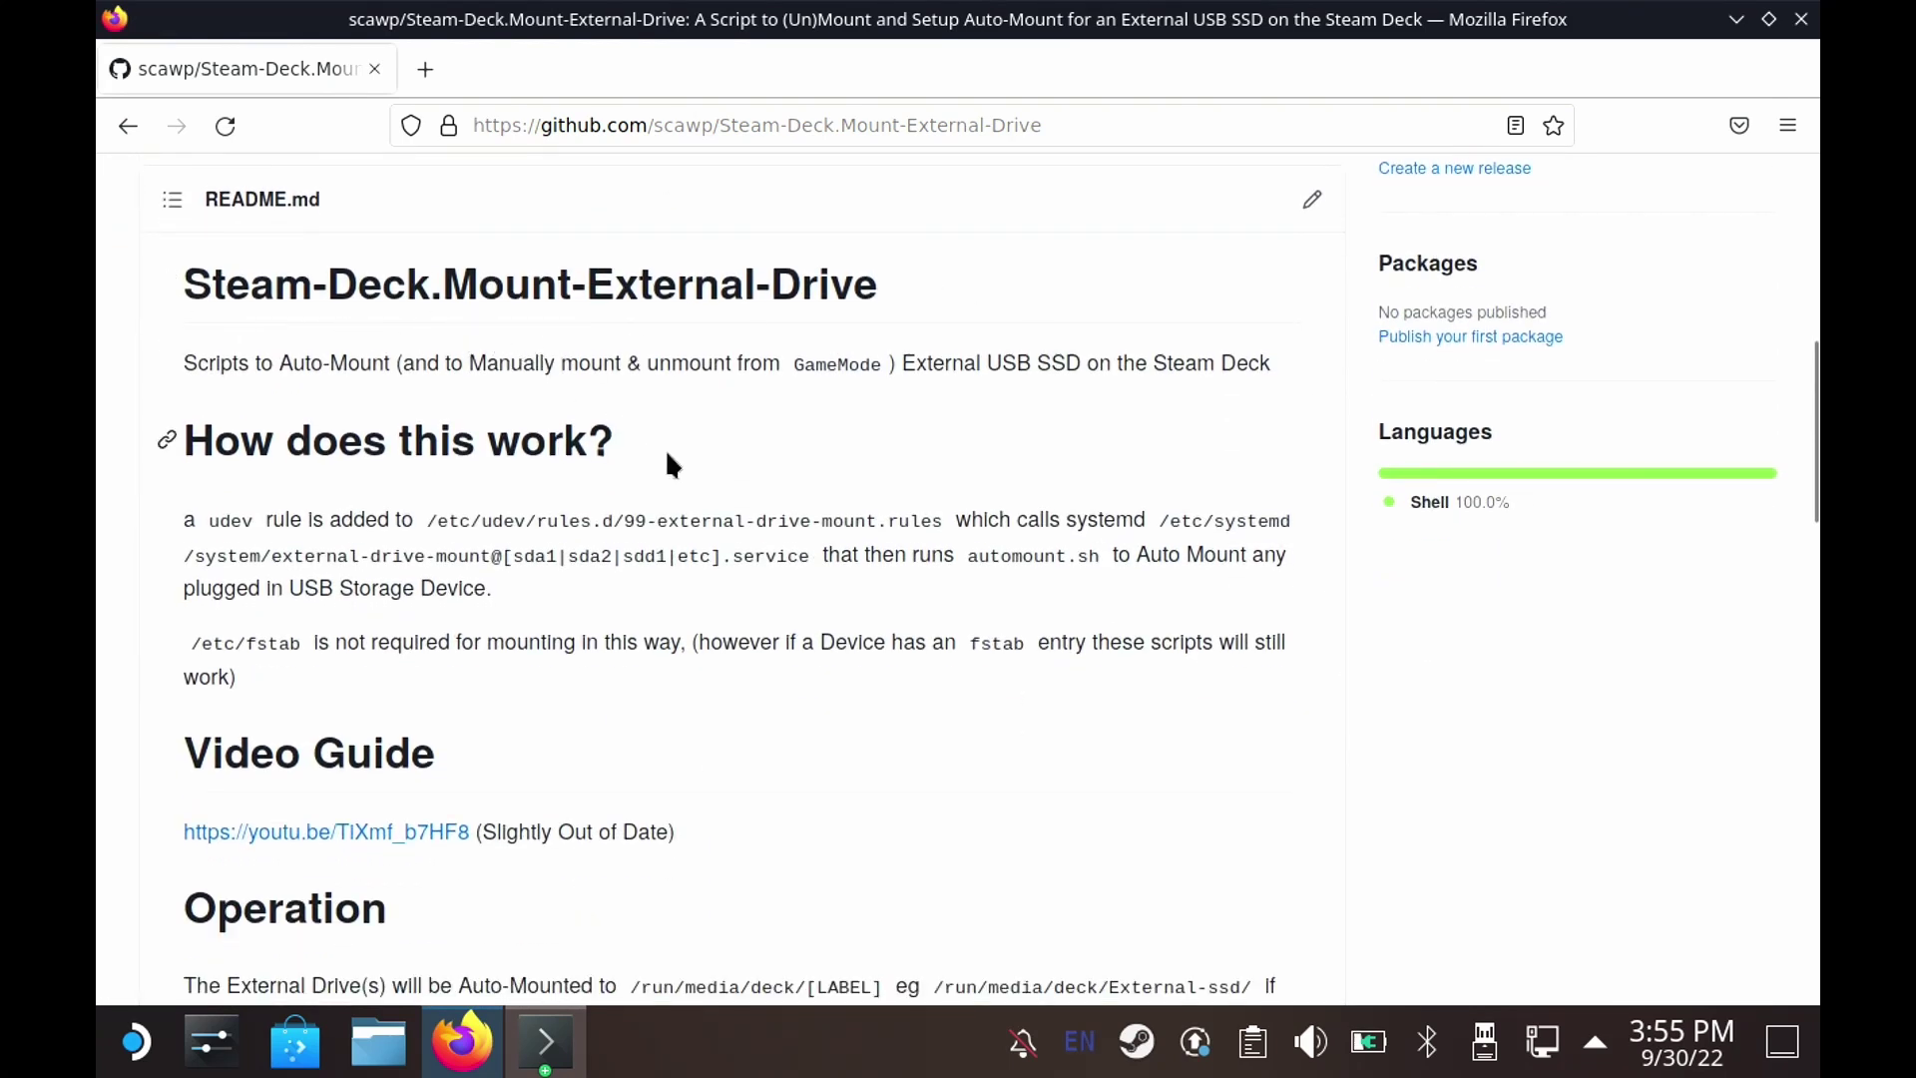
scroll(752, 452, down, 3)
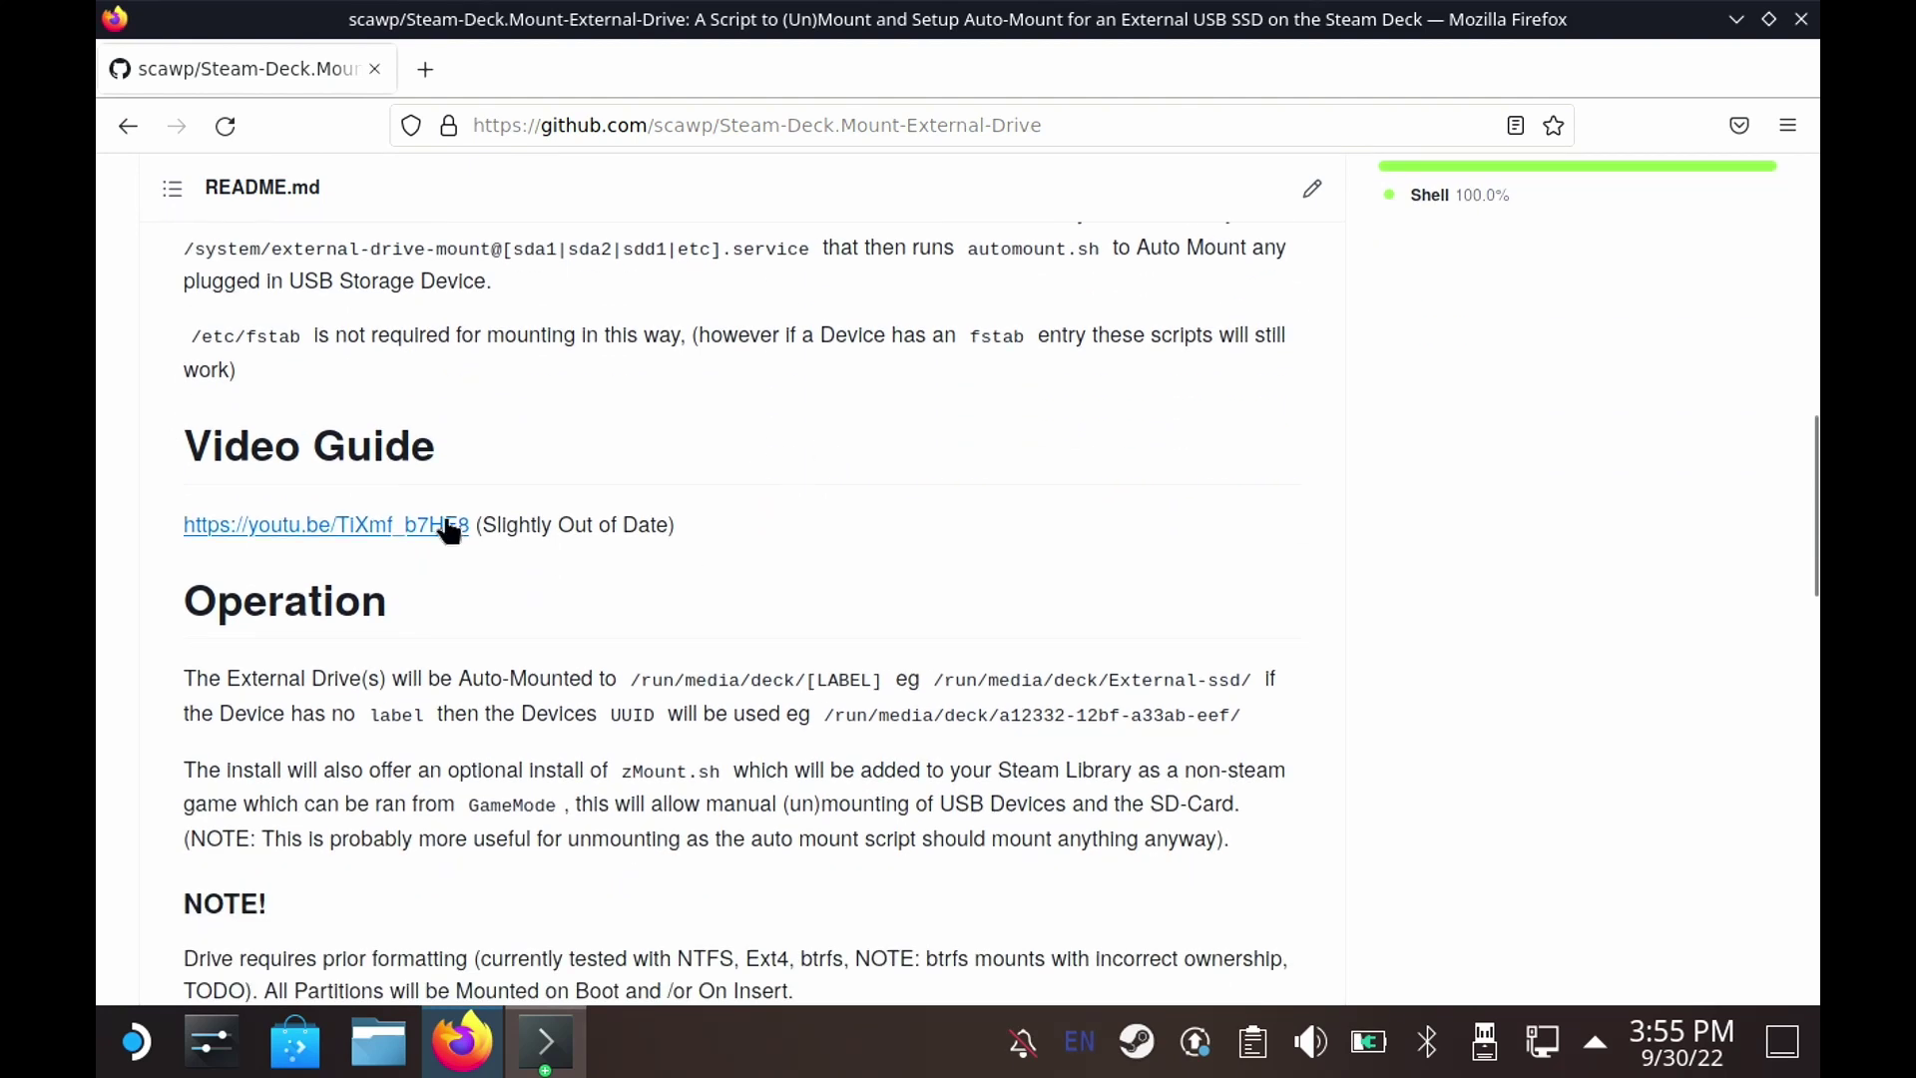
scroll(820, 523, down, 5)
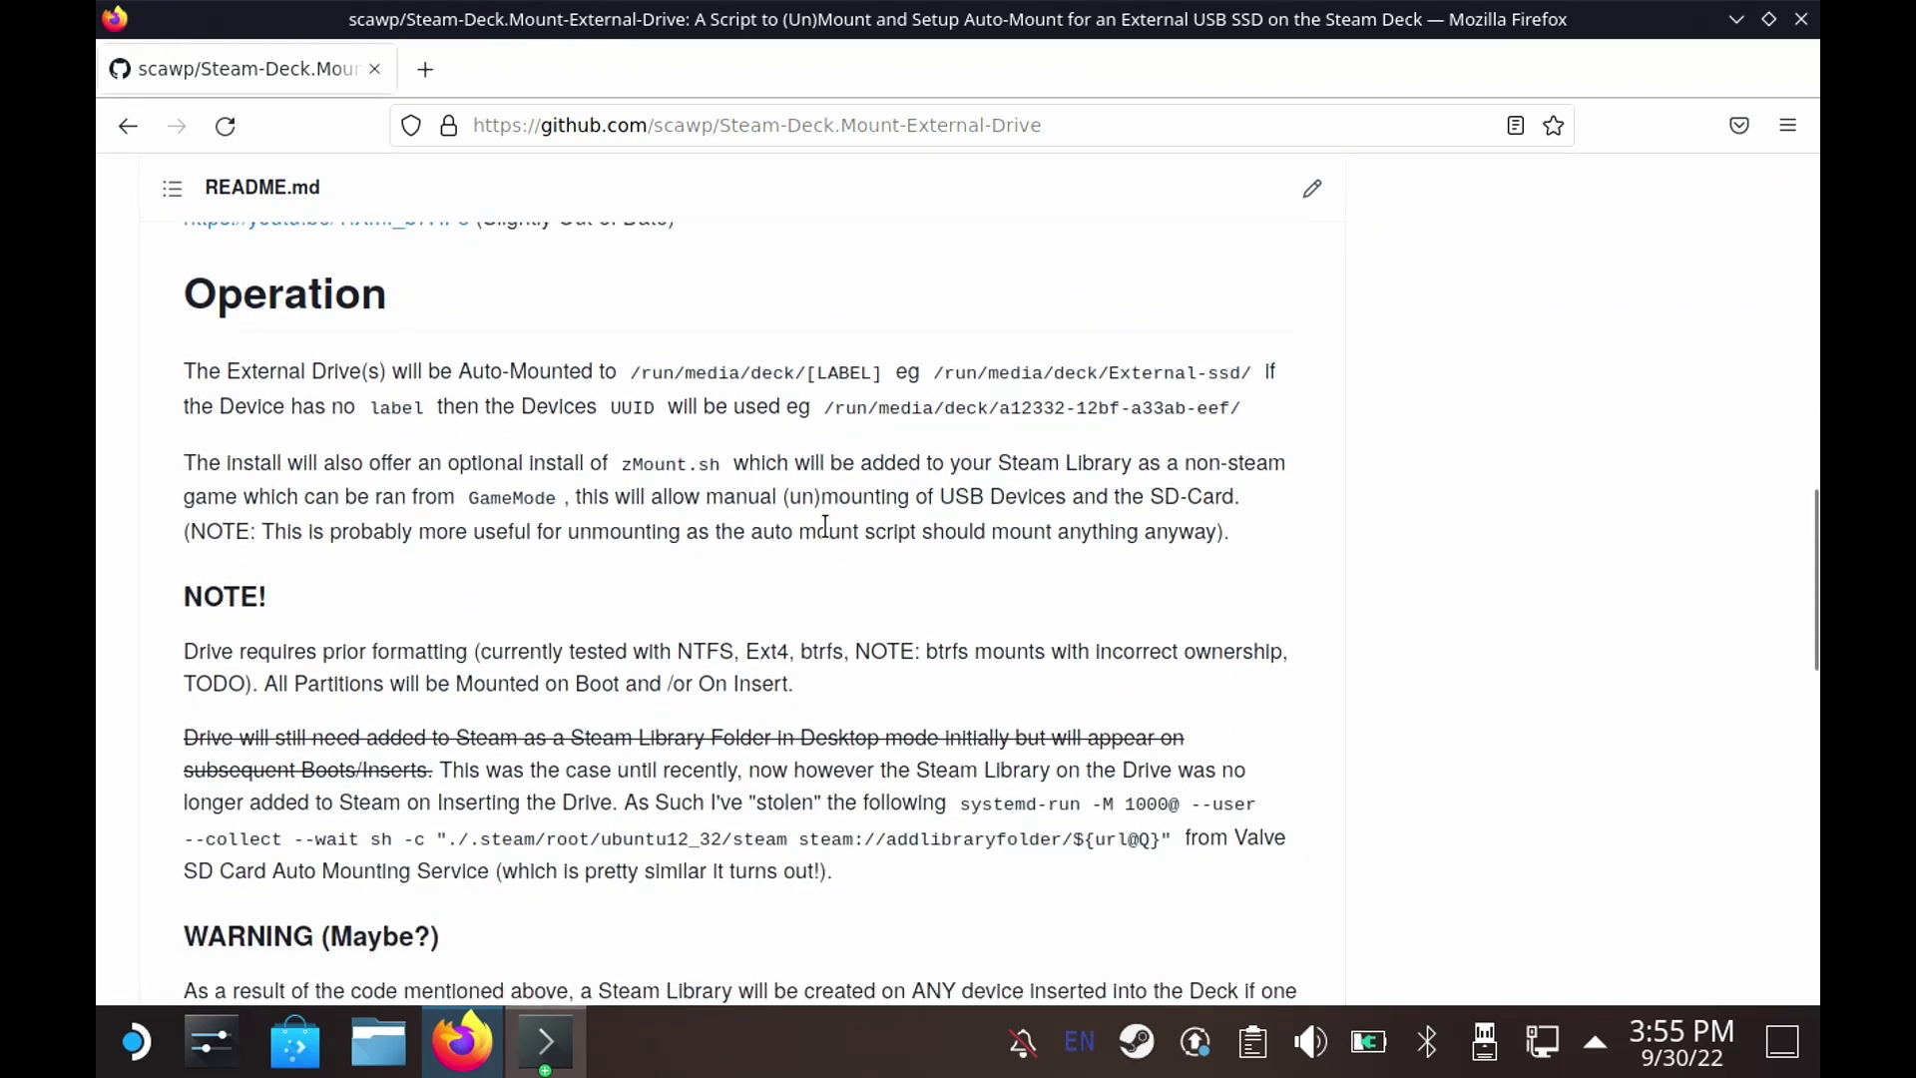
scroll(825, 530, down, 8)
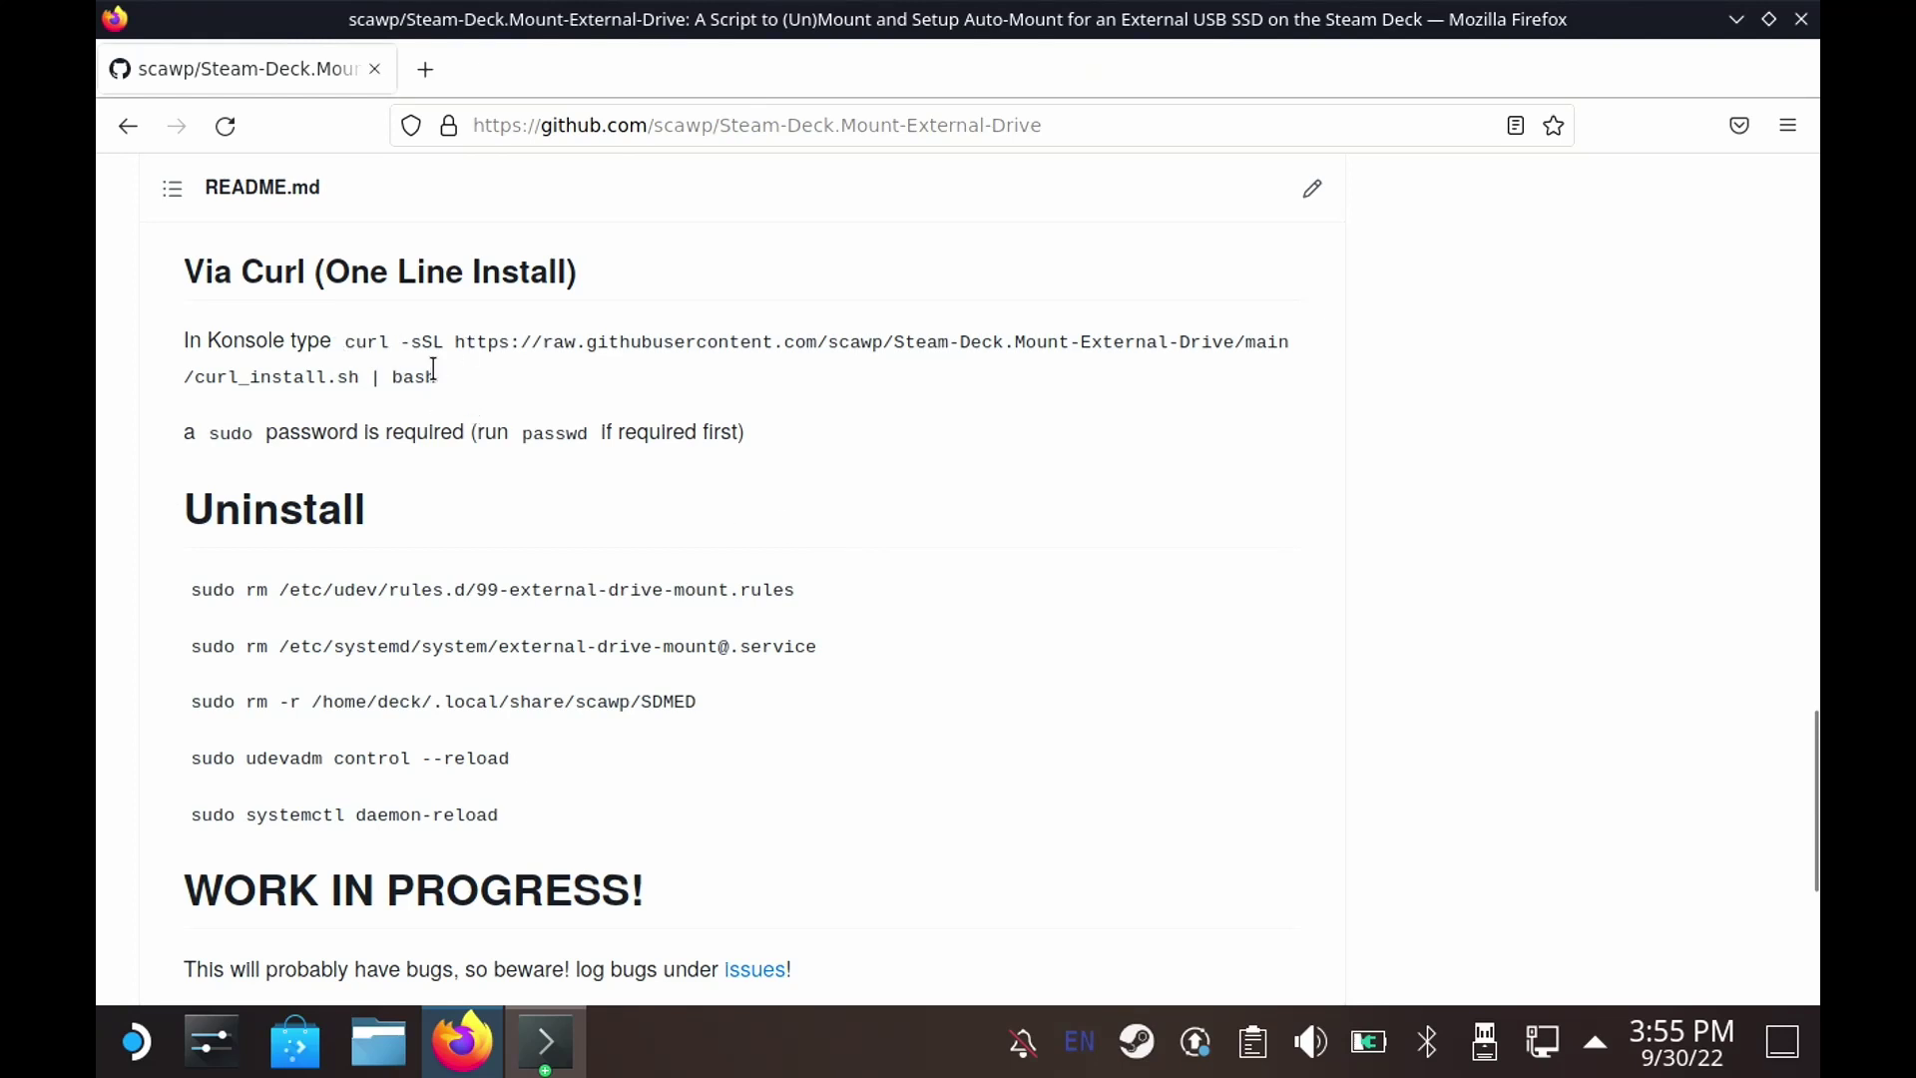
drag(455, 387, 347, 351)
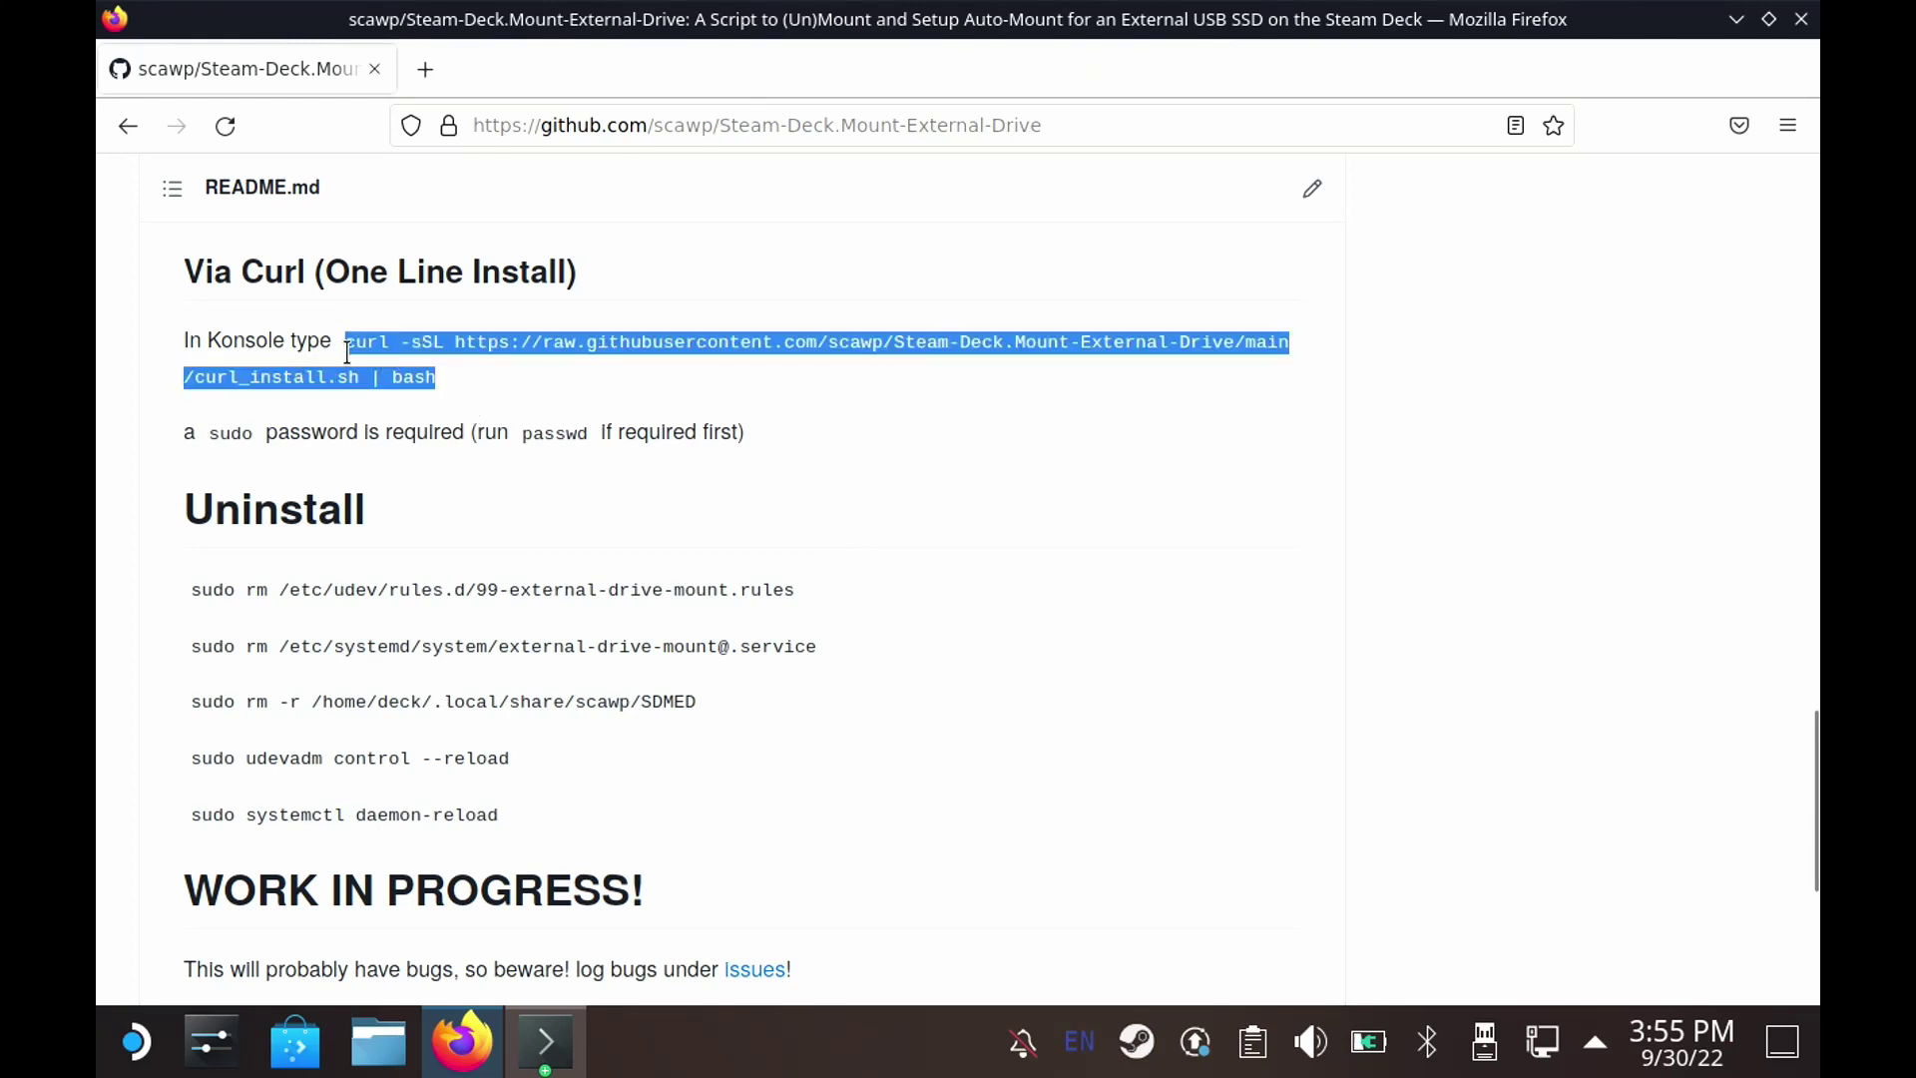
right_click(358, 350)
click(419, 380)
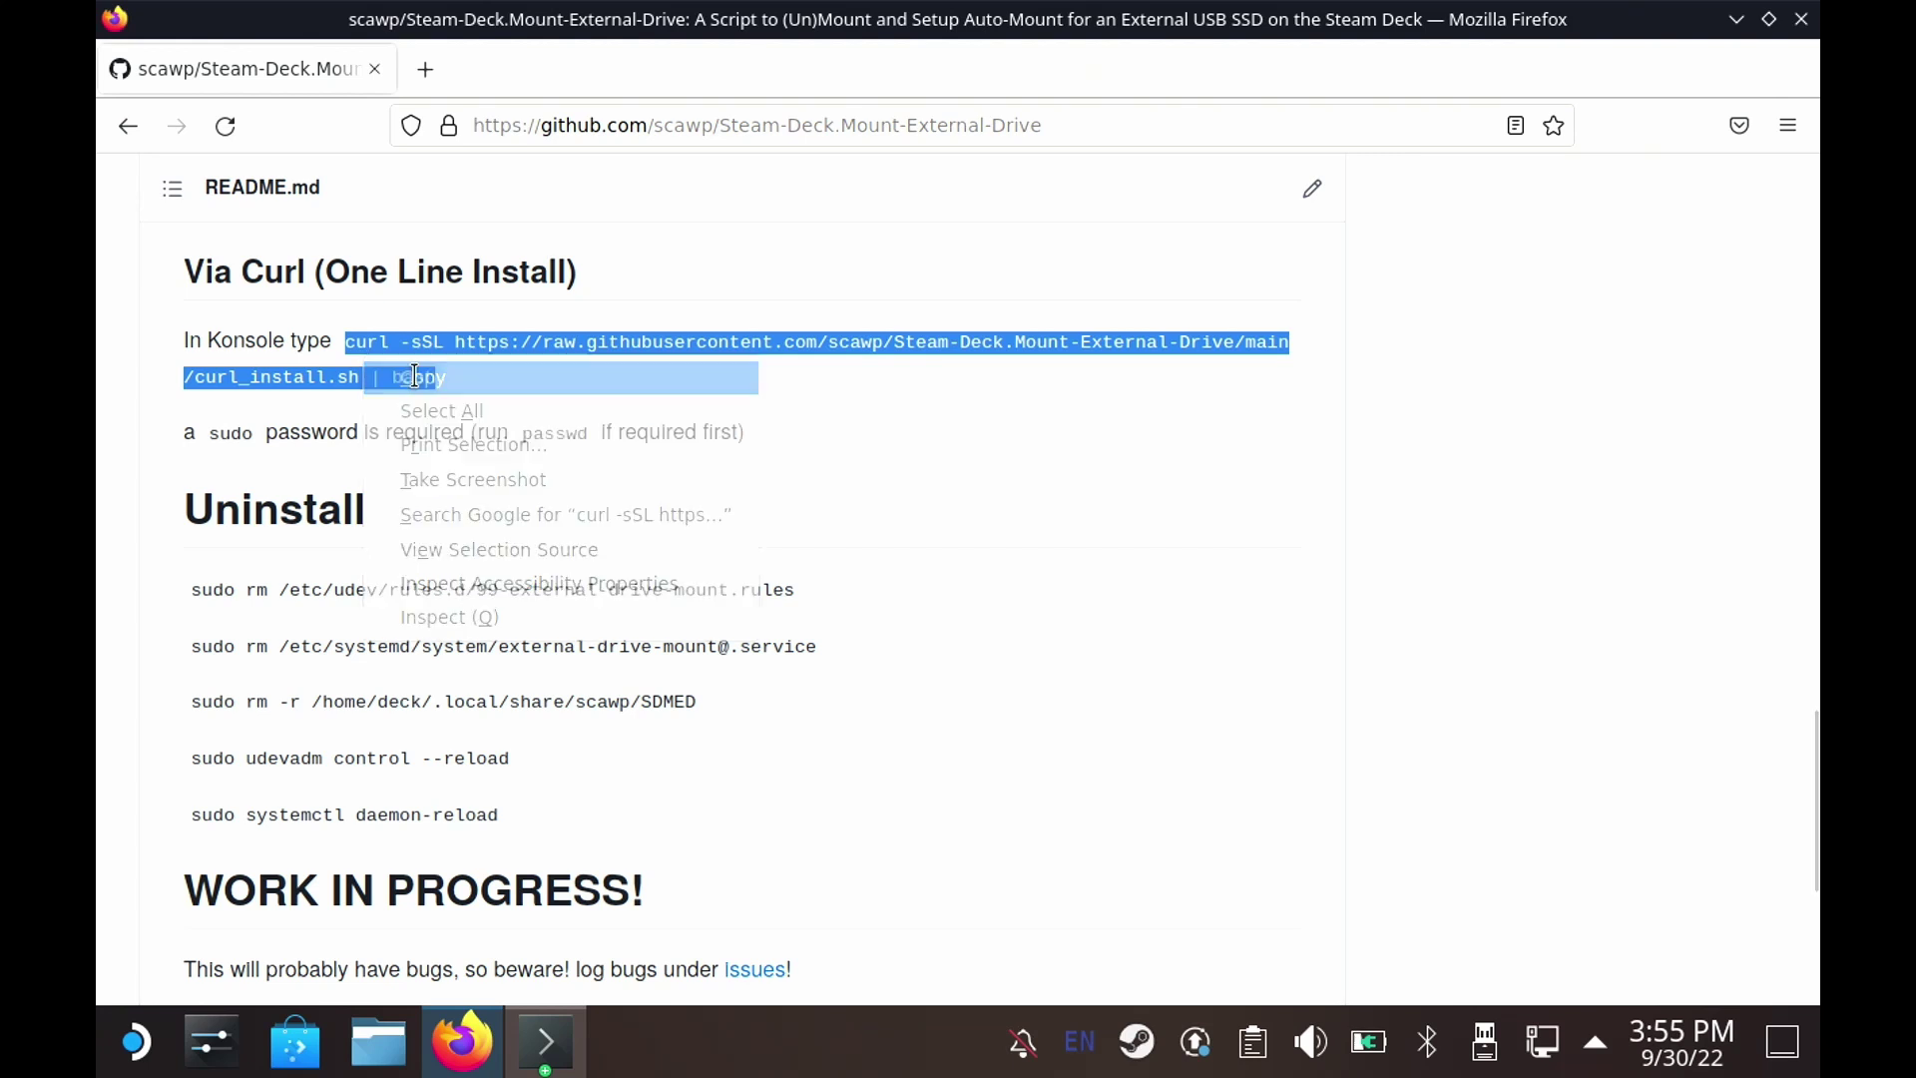
Step: Run the pasted curl command in Konsole, approving the Auto-Mount Service, sudo prompt and zMount.sh shortcut
click(545, 1042)
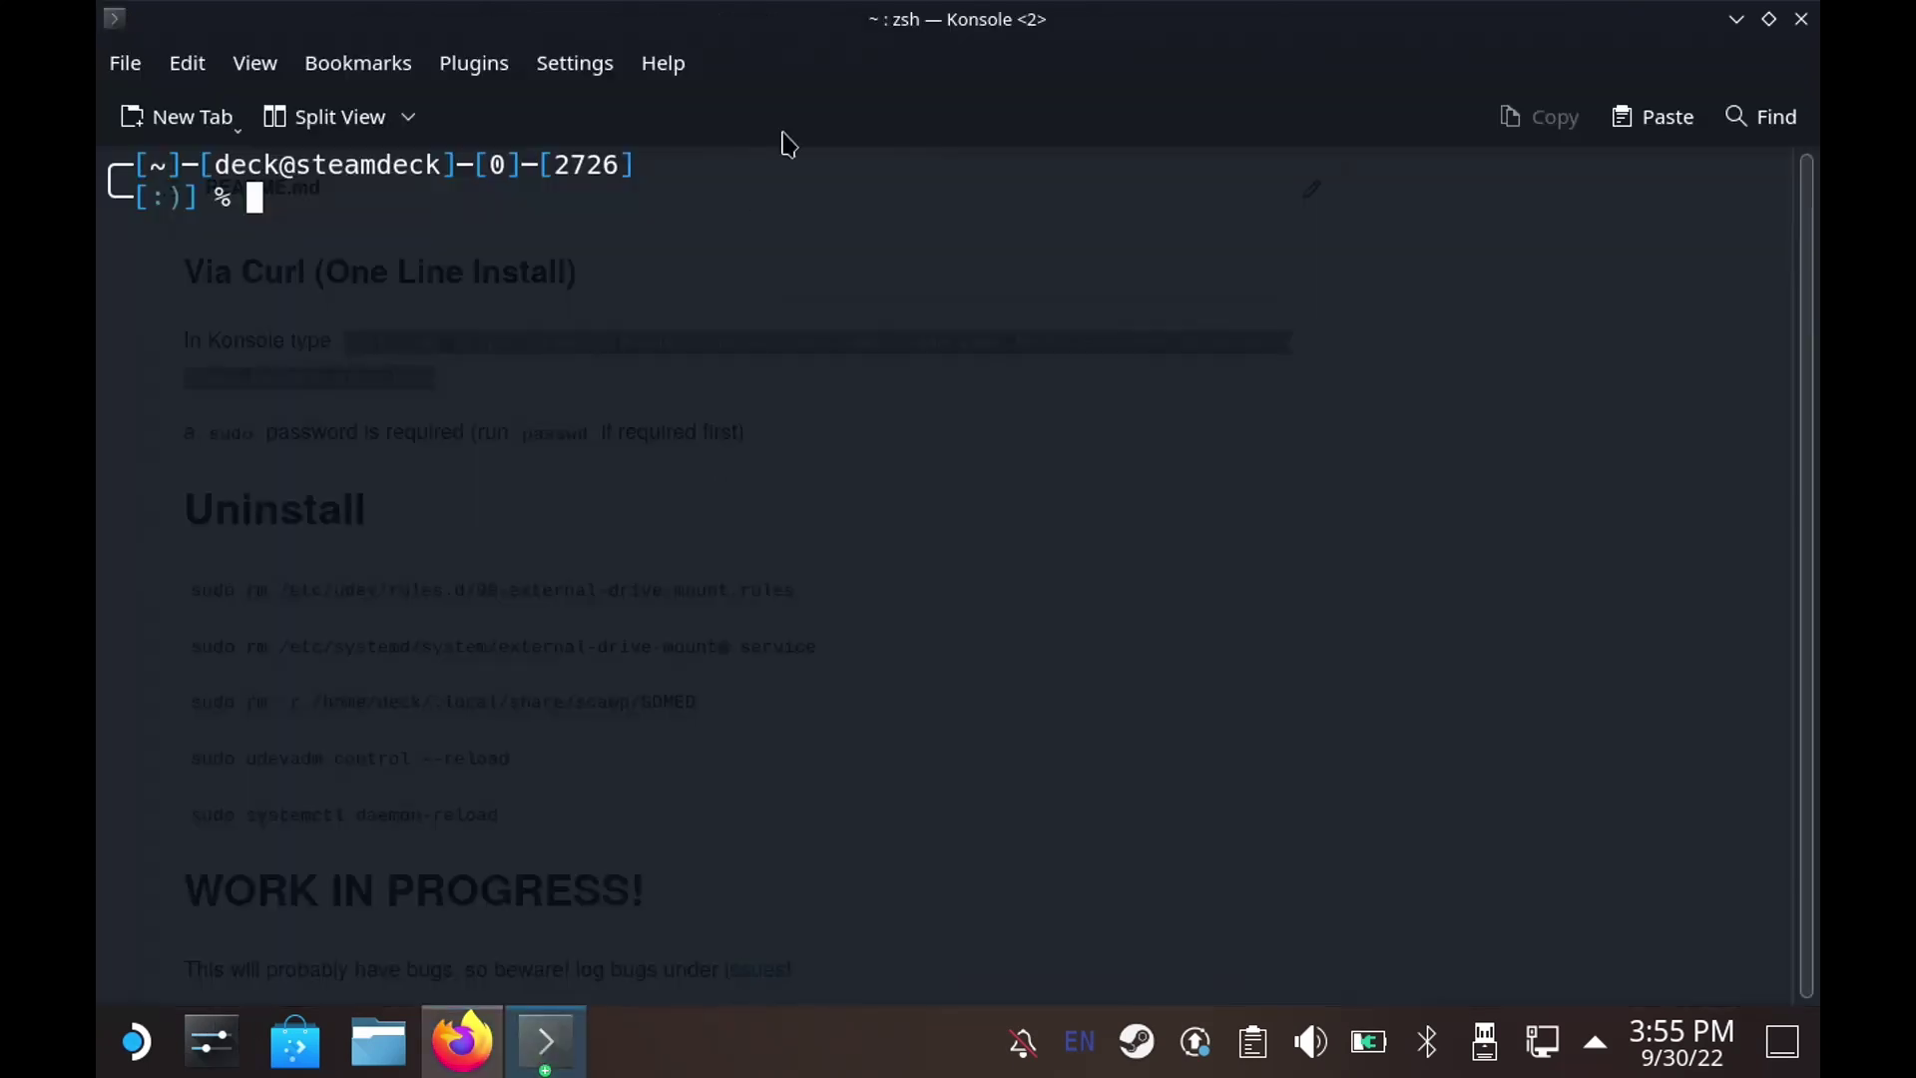
right_click(489, 539)
click(586, 560)
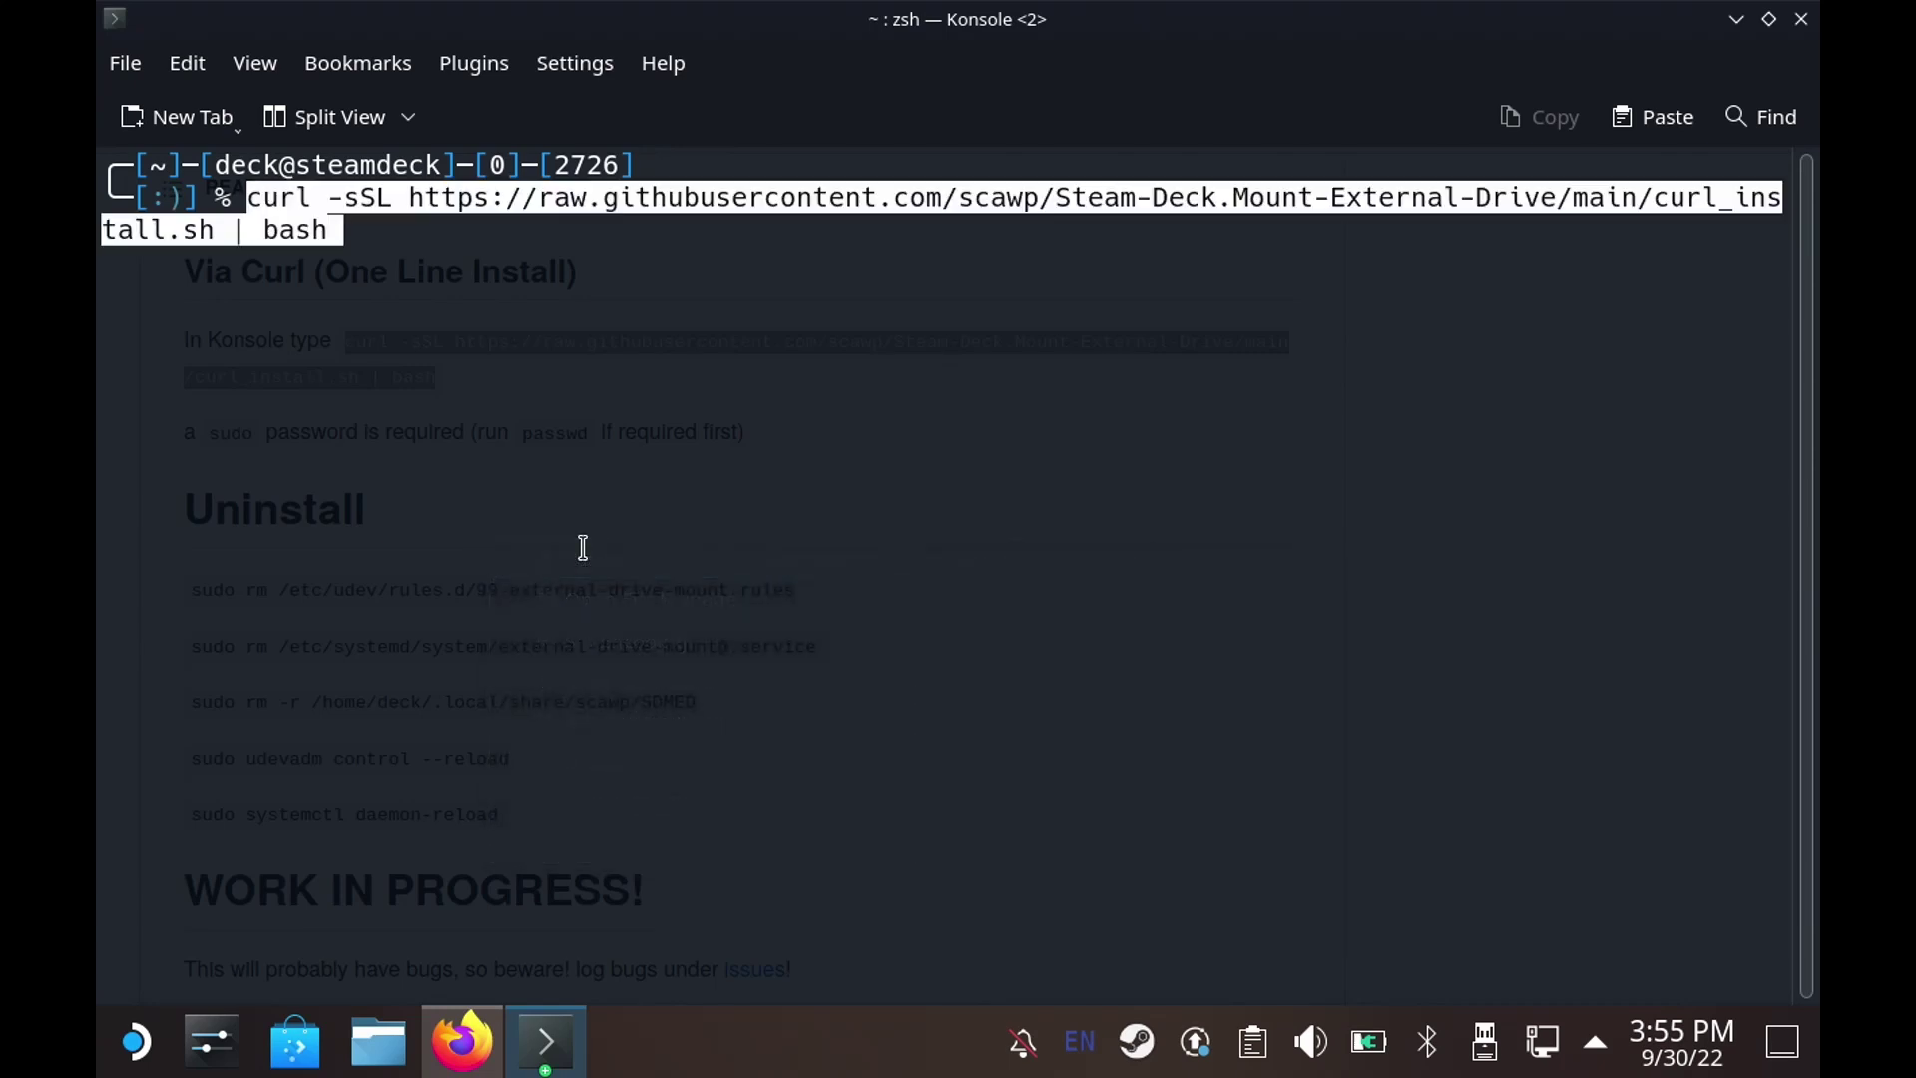
key(Return)
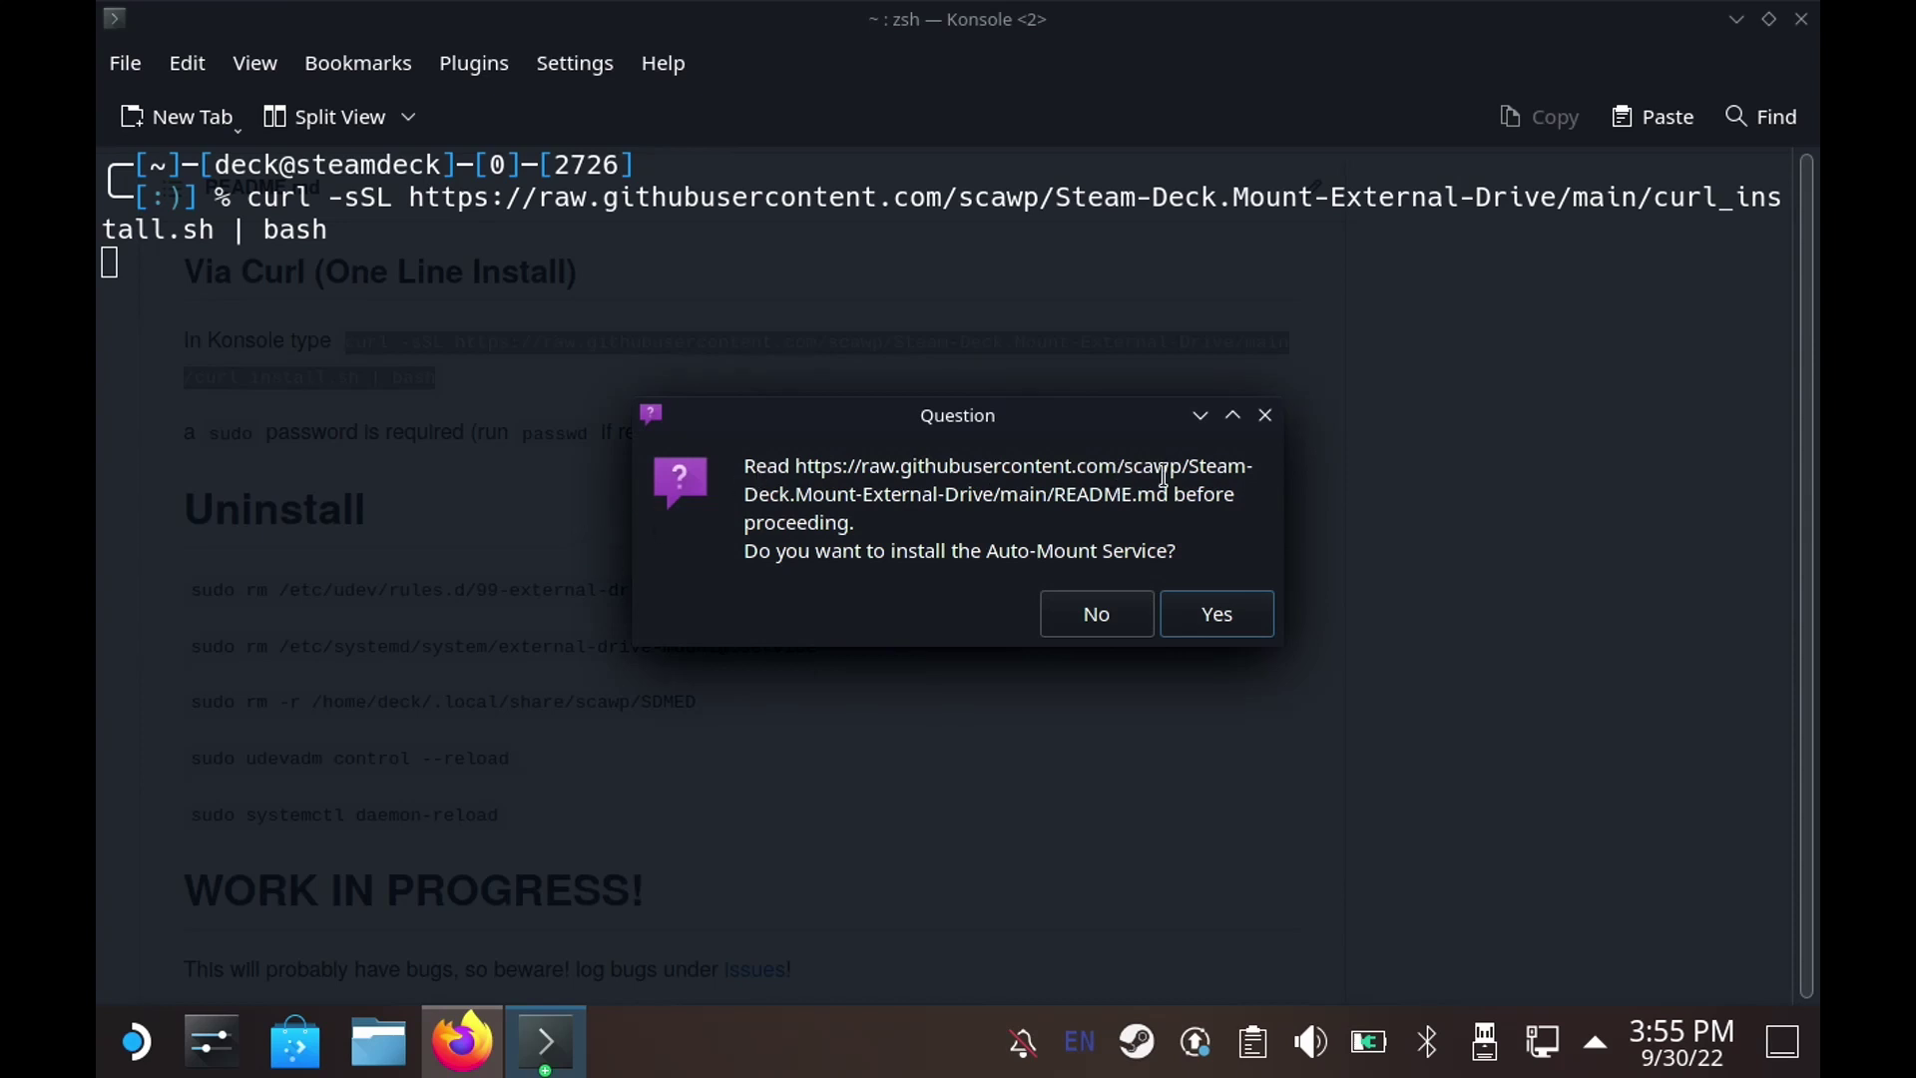
click(1217, 615)
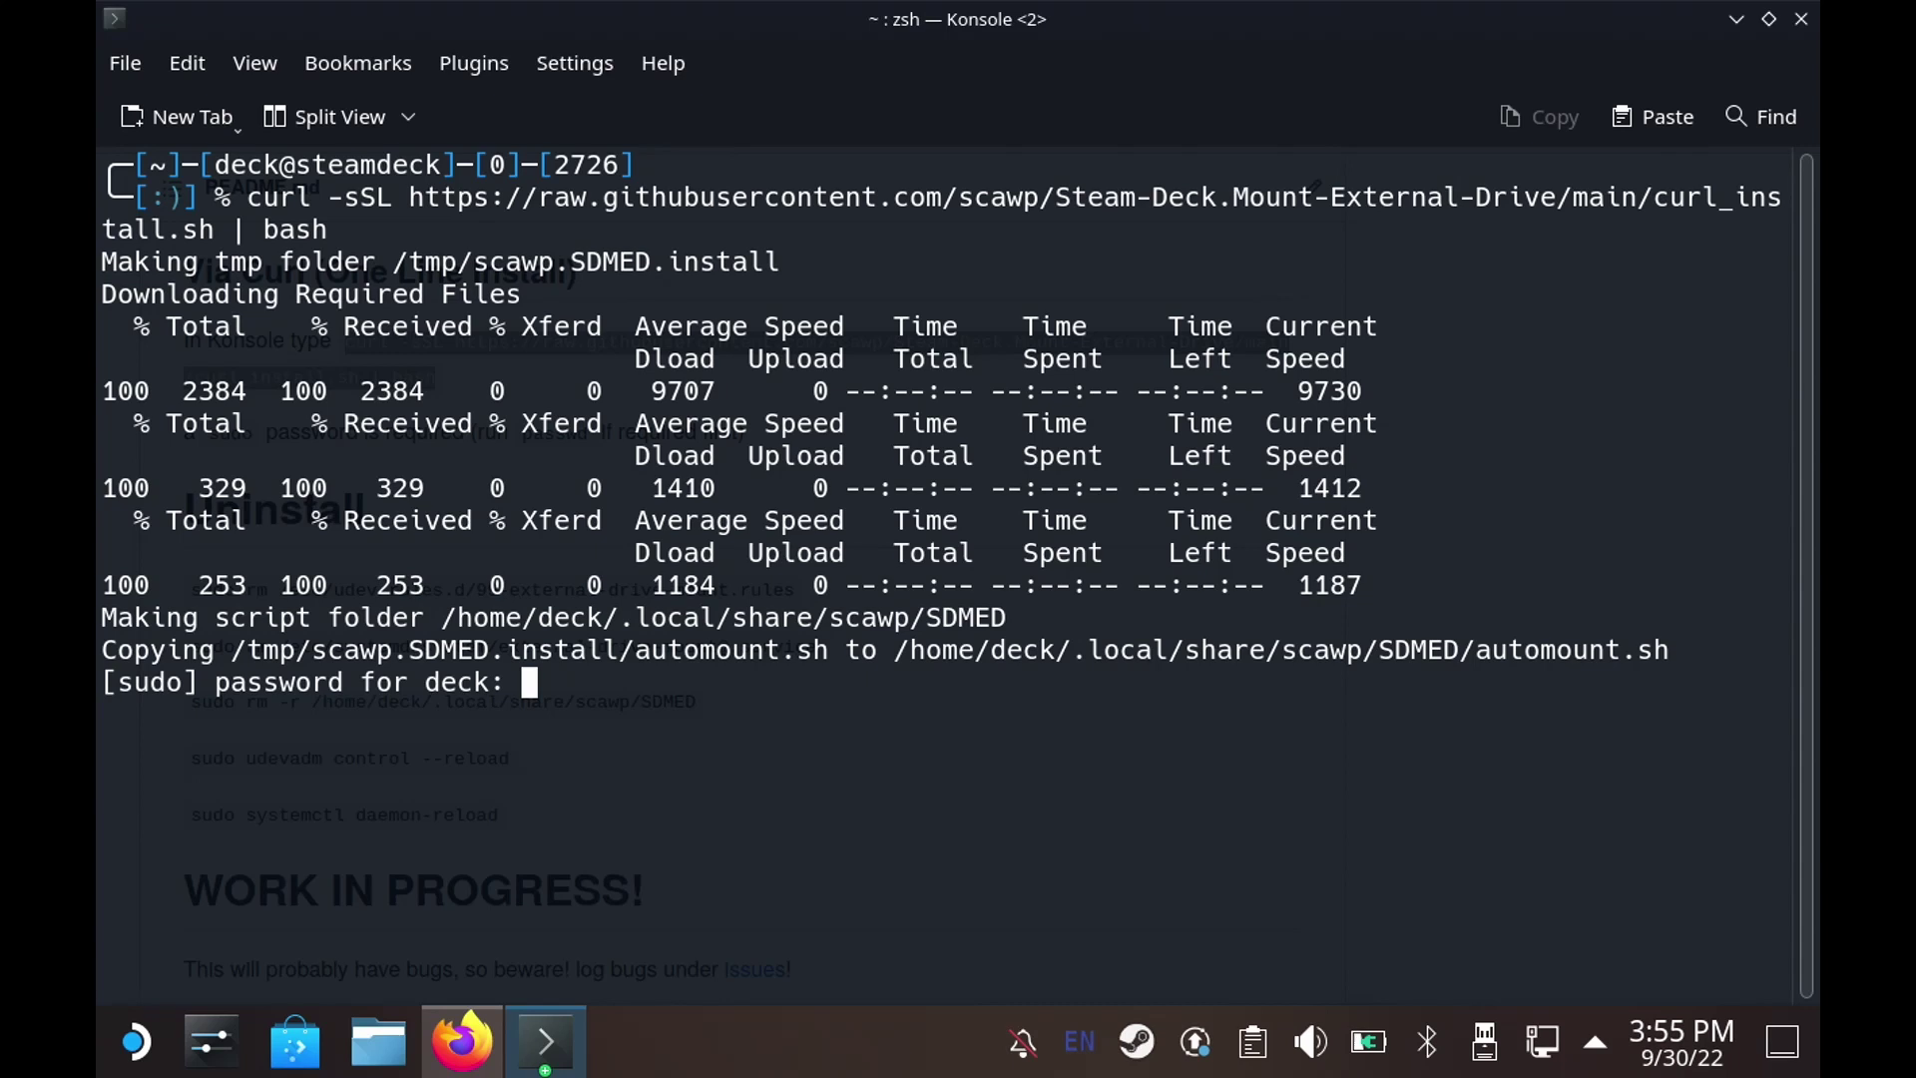
key(Return)
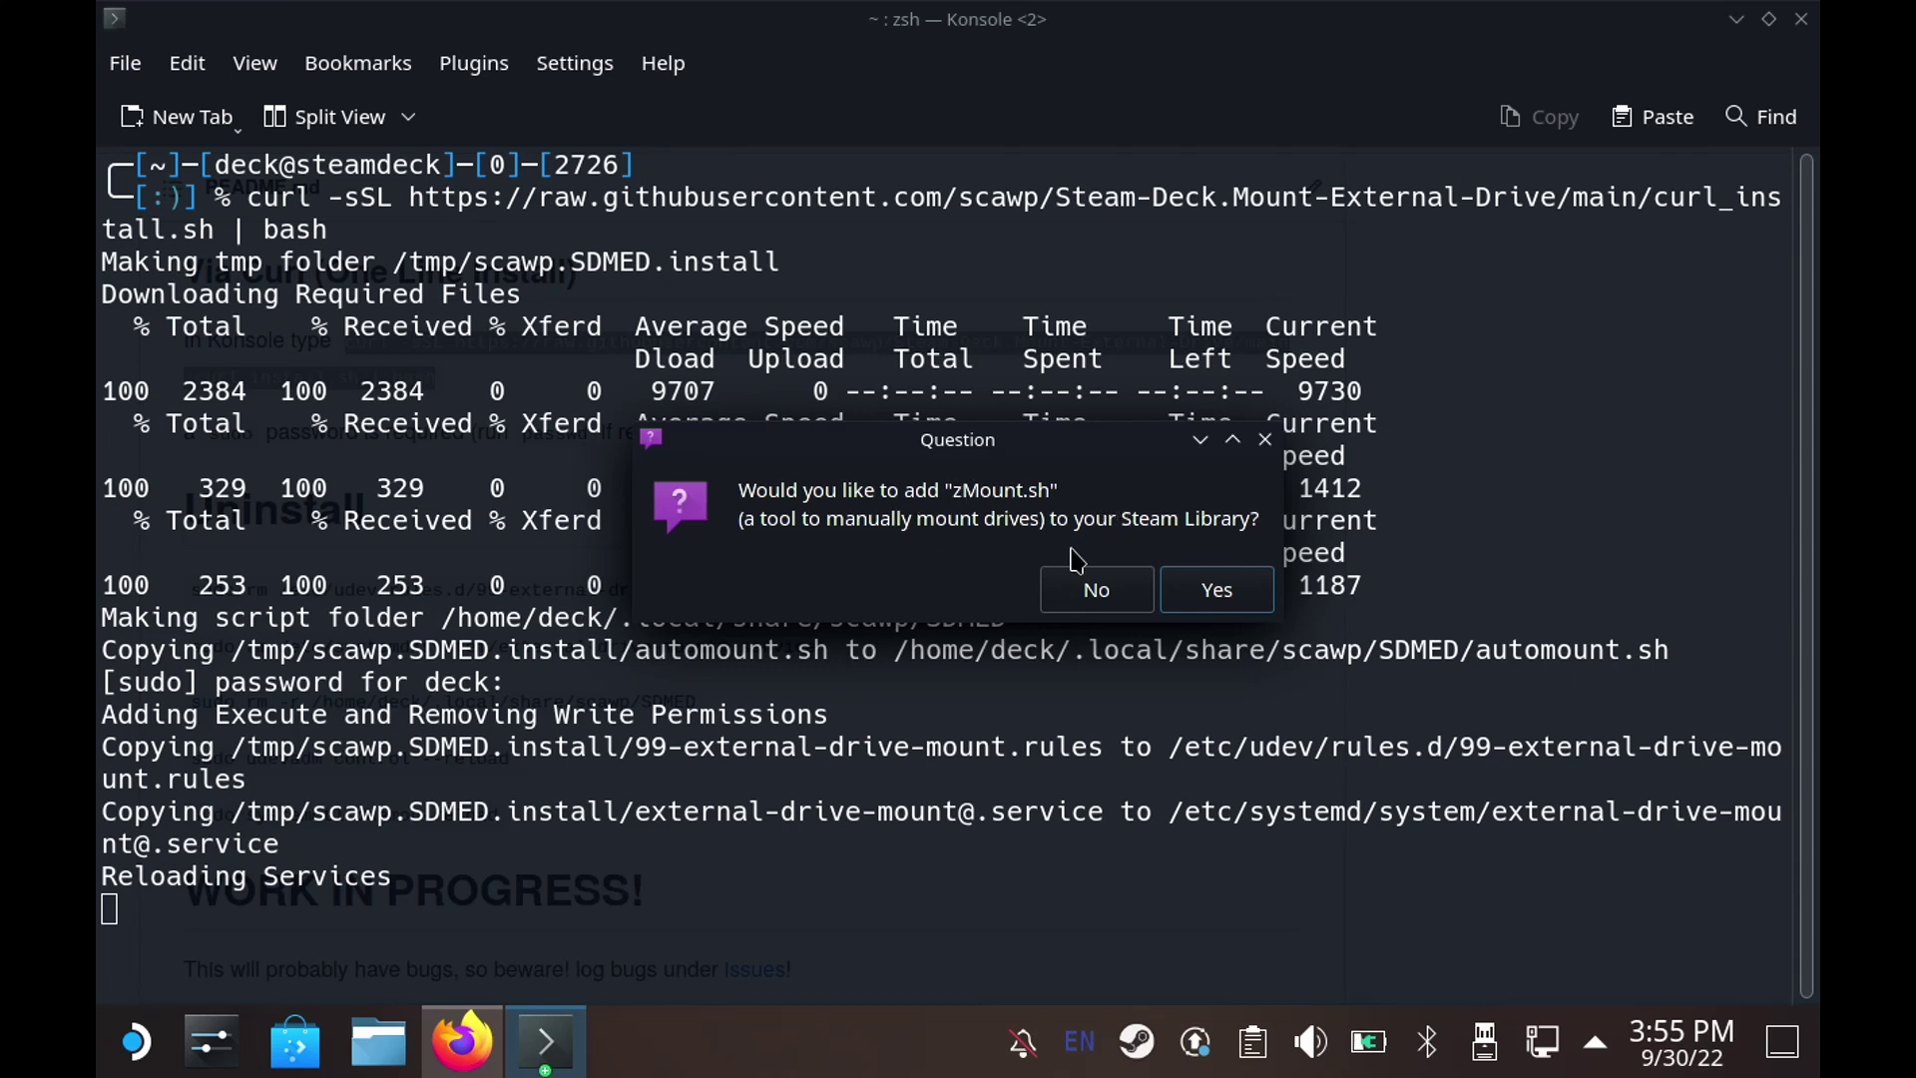
click(1216, 590)
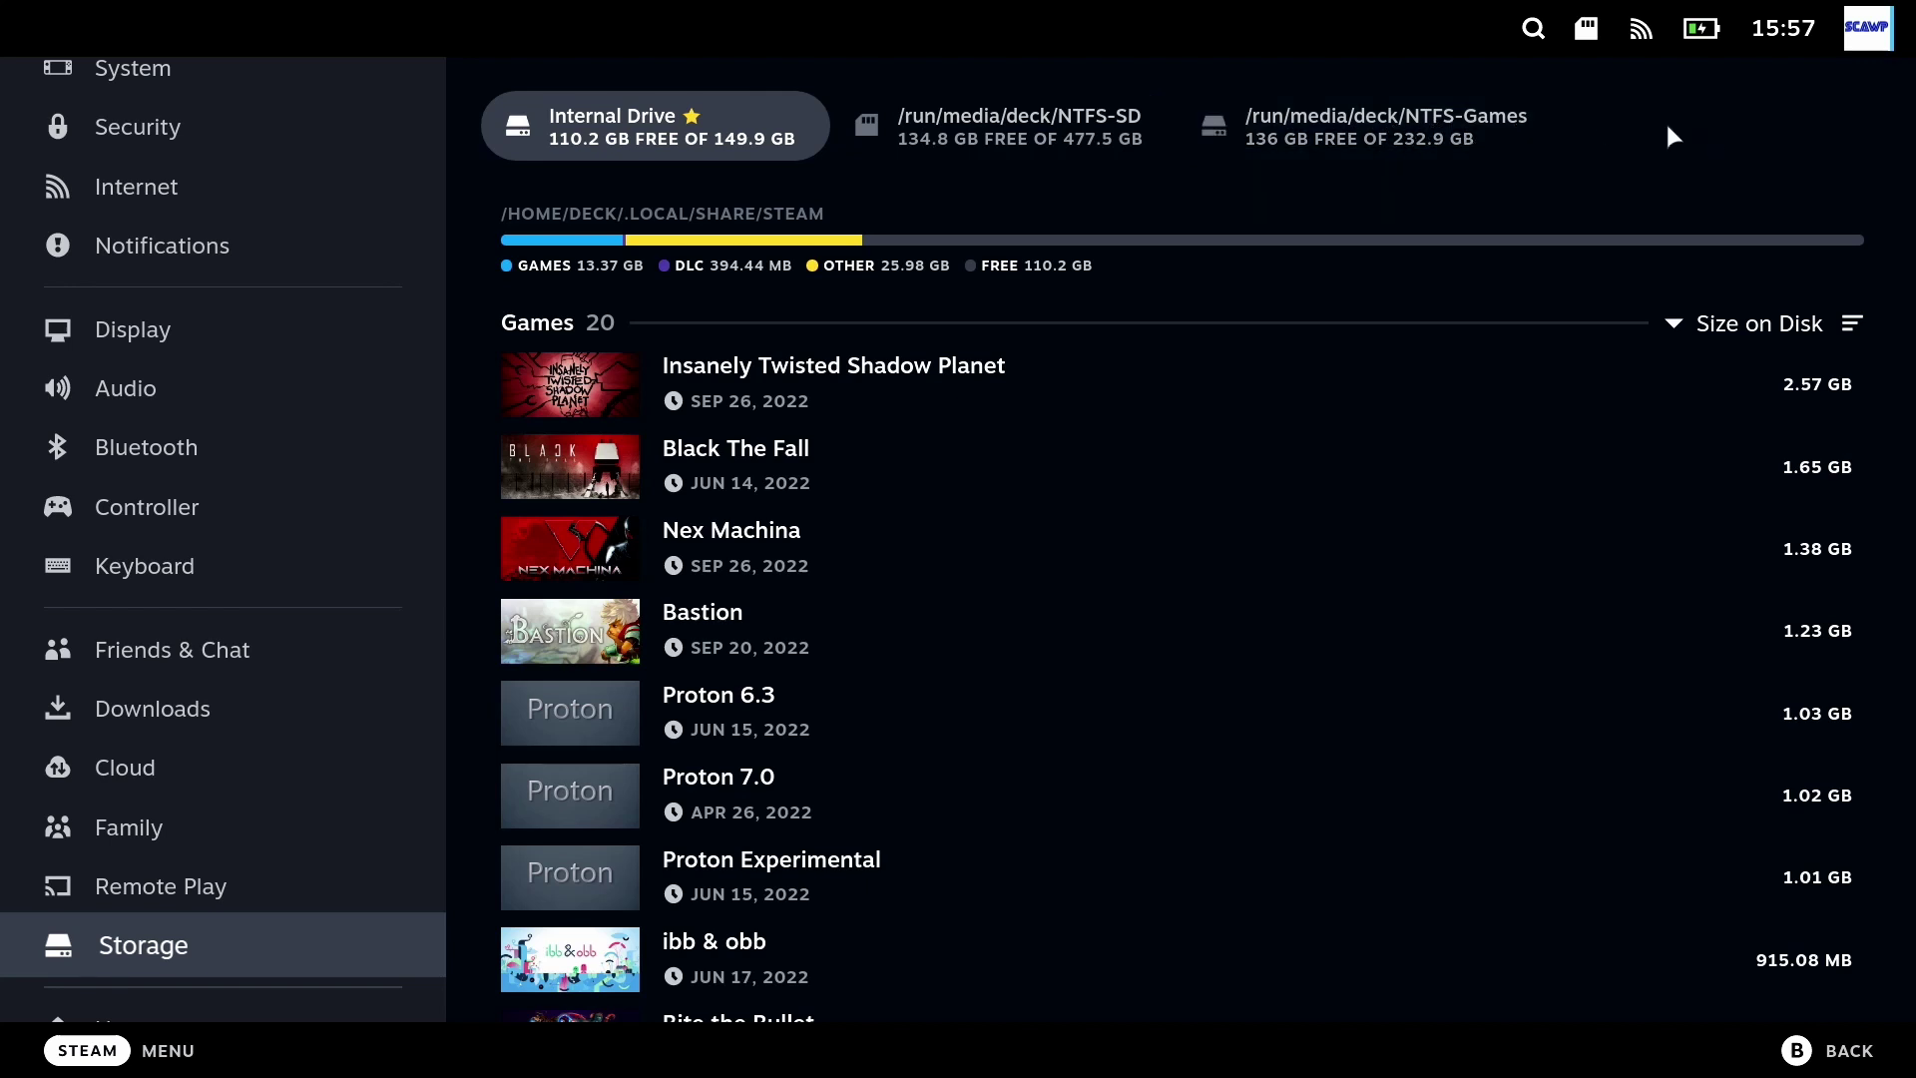
Step: Review the NTFS-Games and noLibraries drives in Storage, scroll the 15-game list, then return Home
click(1475, 141)
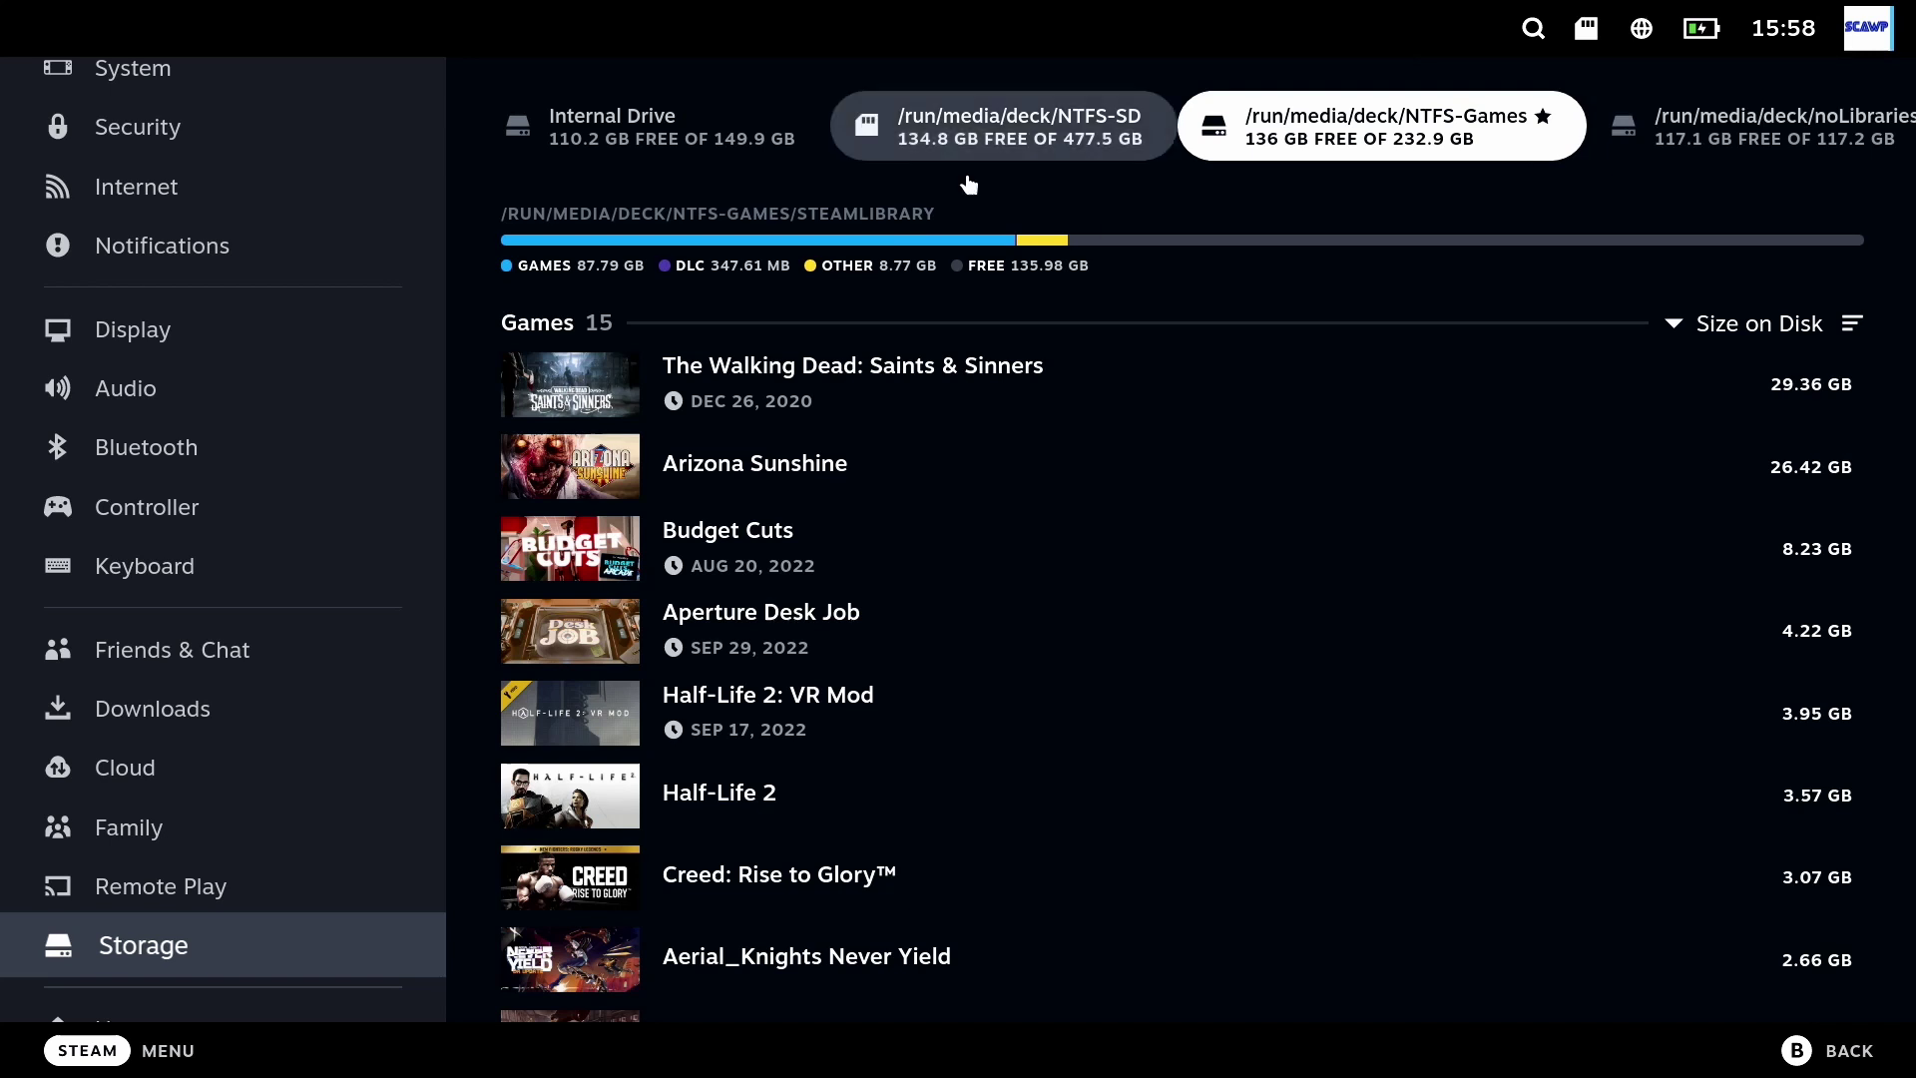
click(1726, 143)
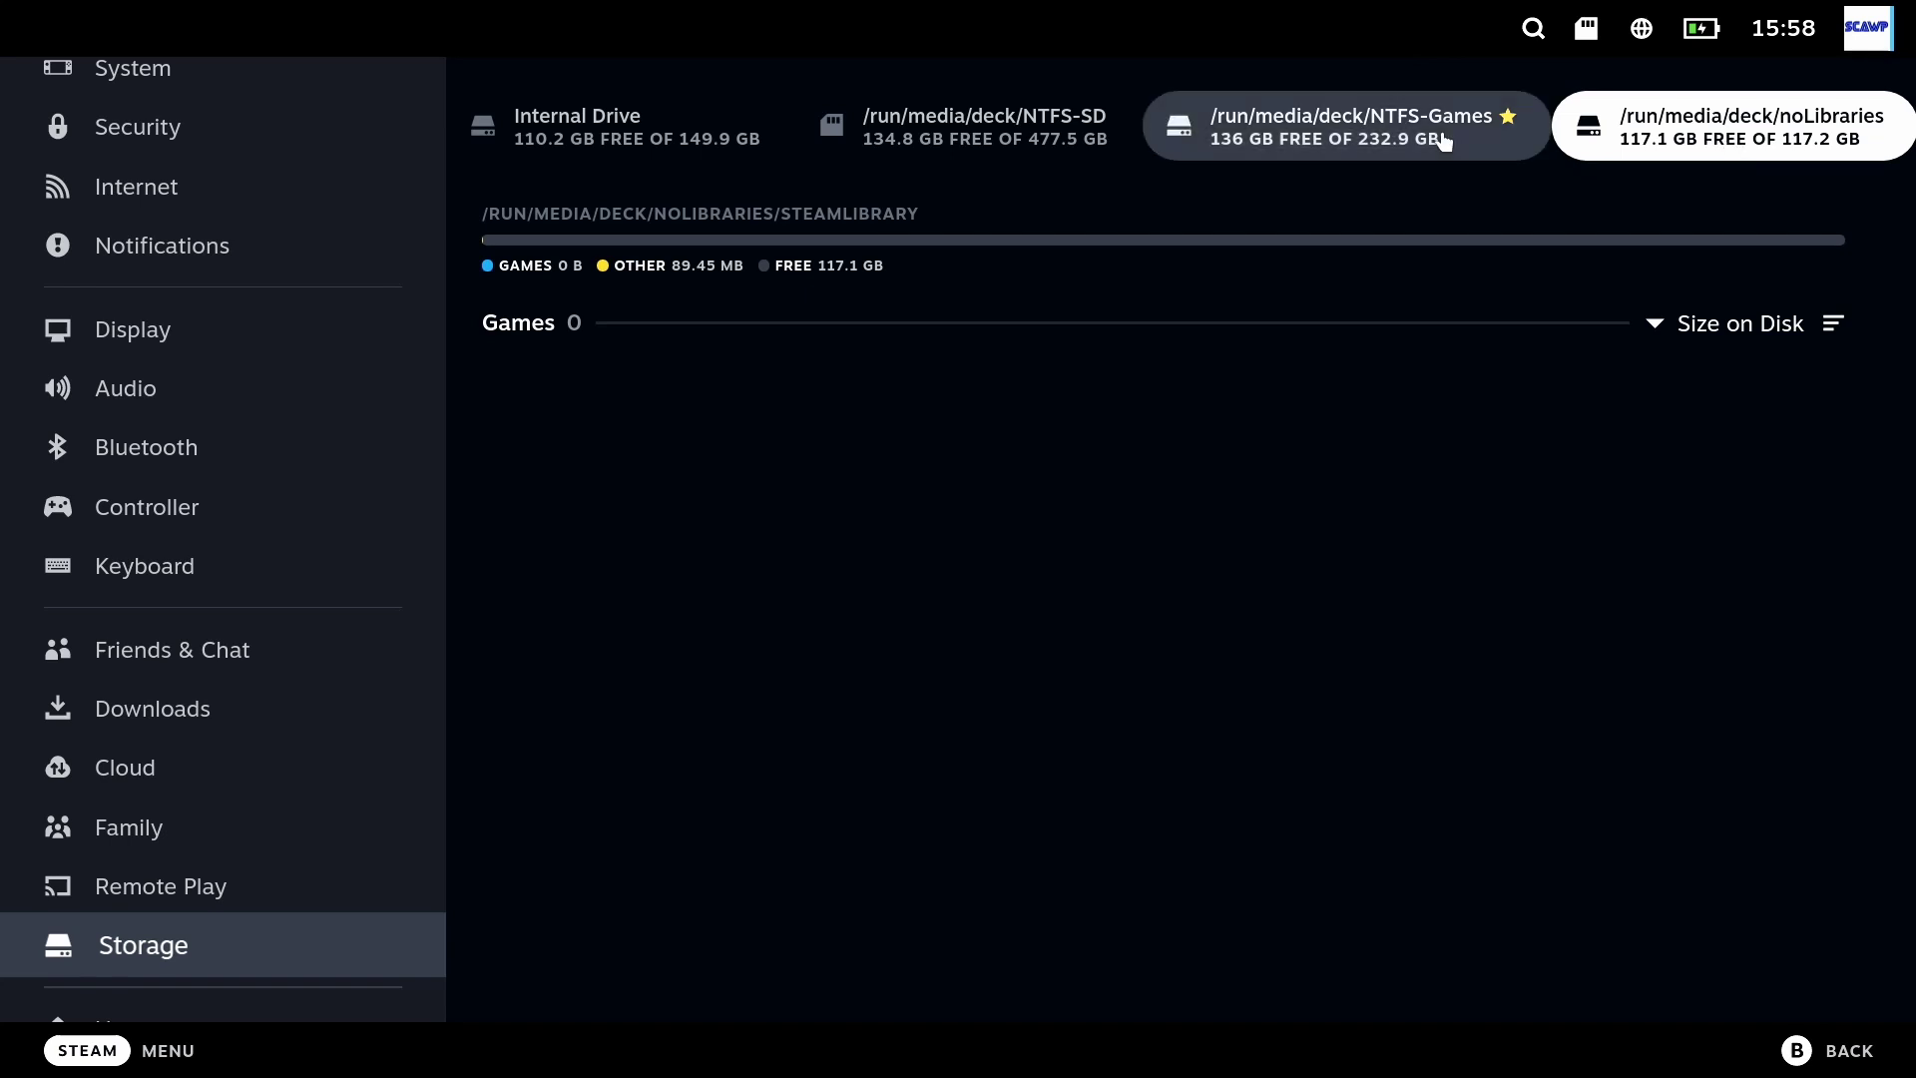
click(1284, 141)
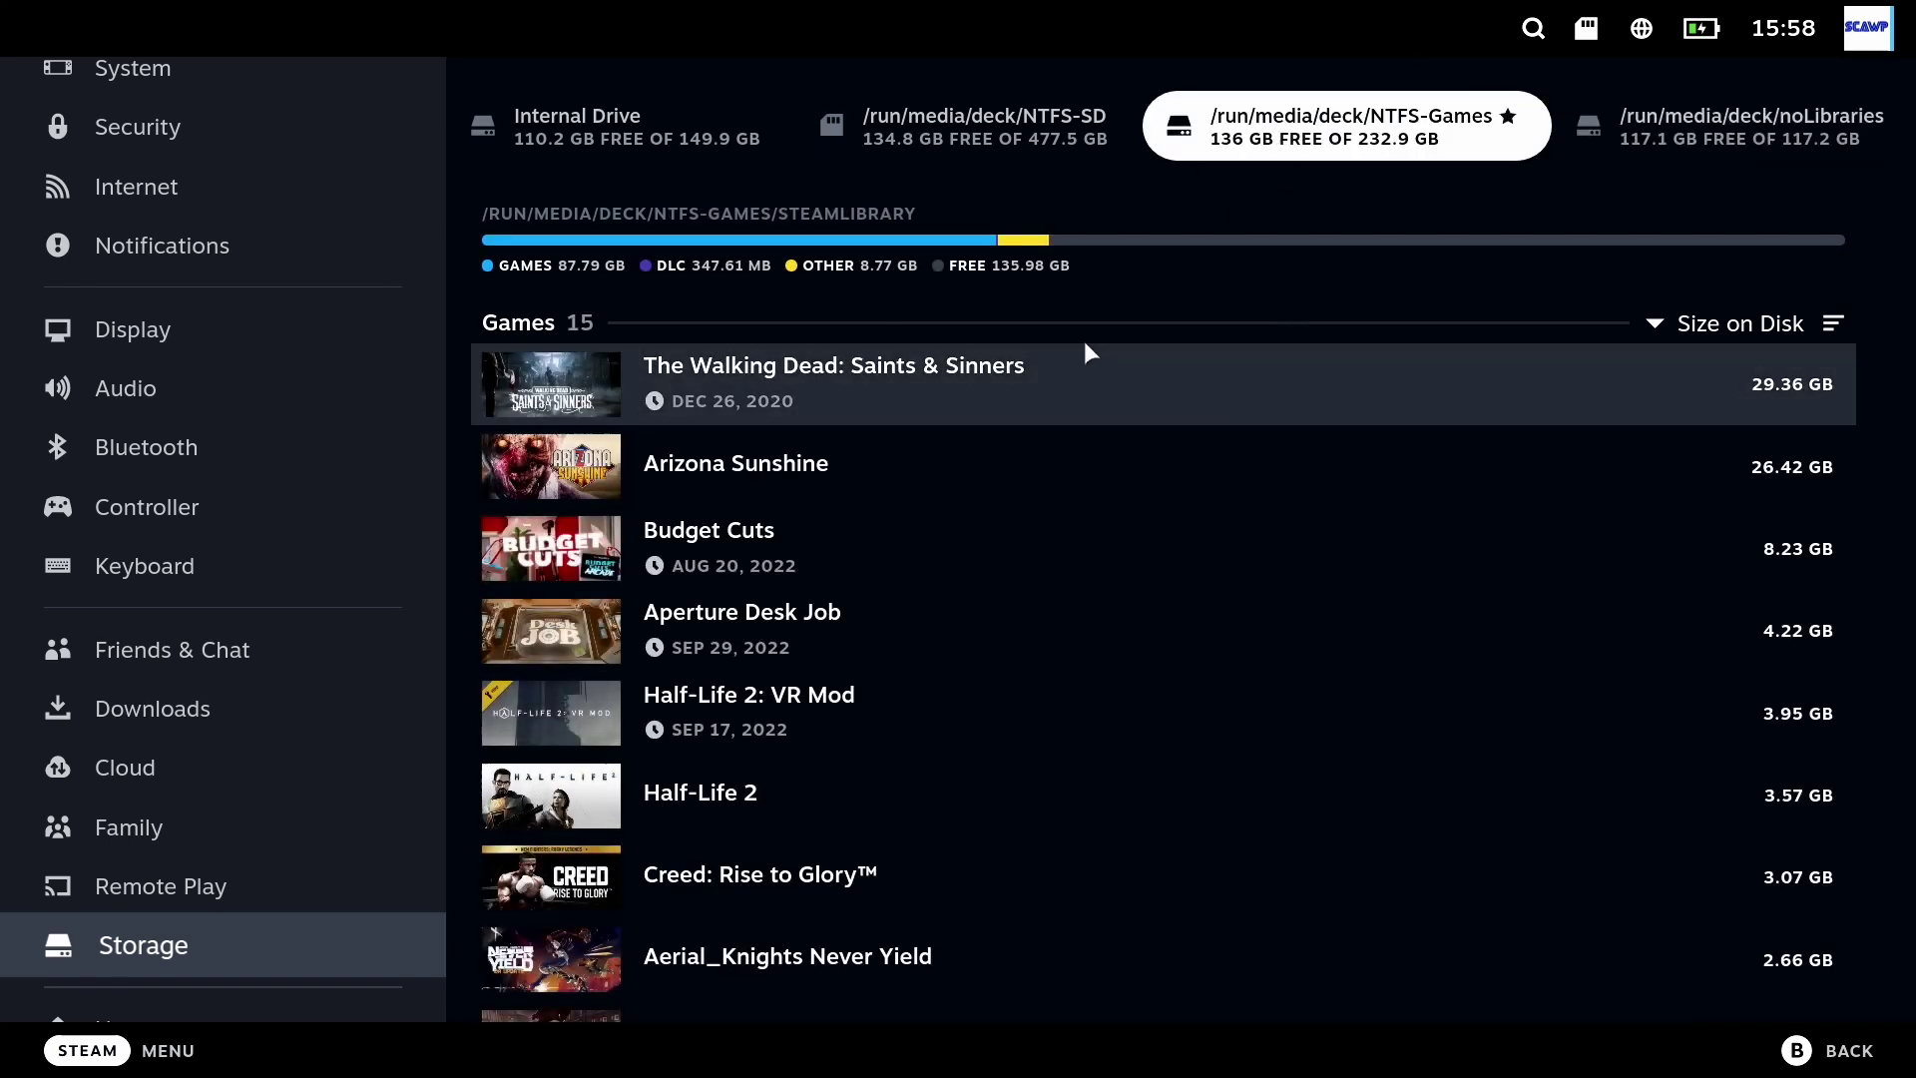
scroll(772, 741, down, 1)
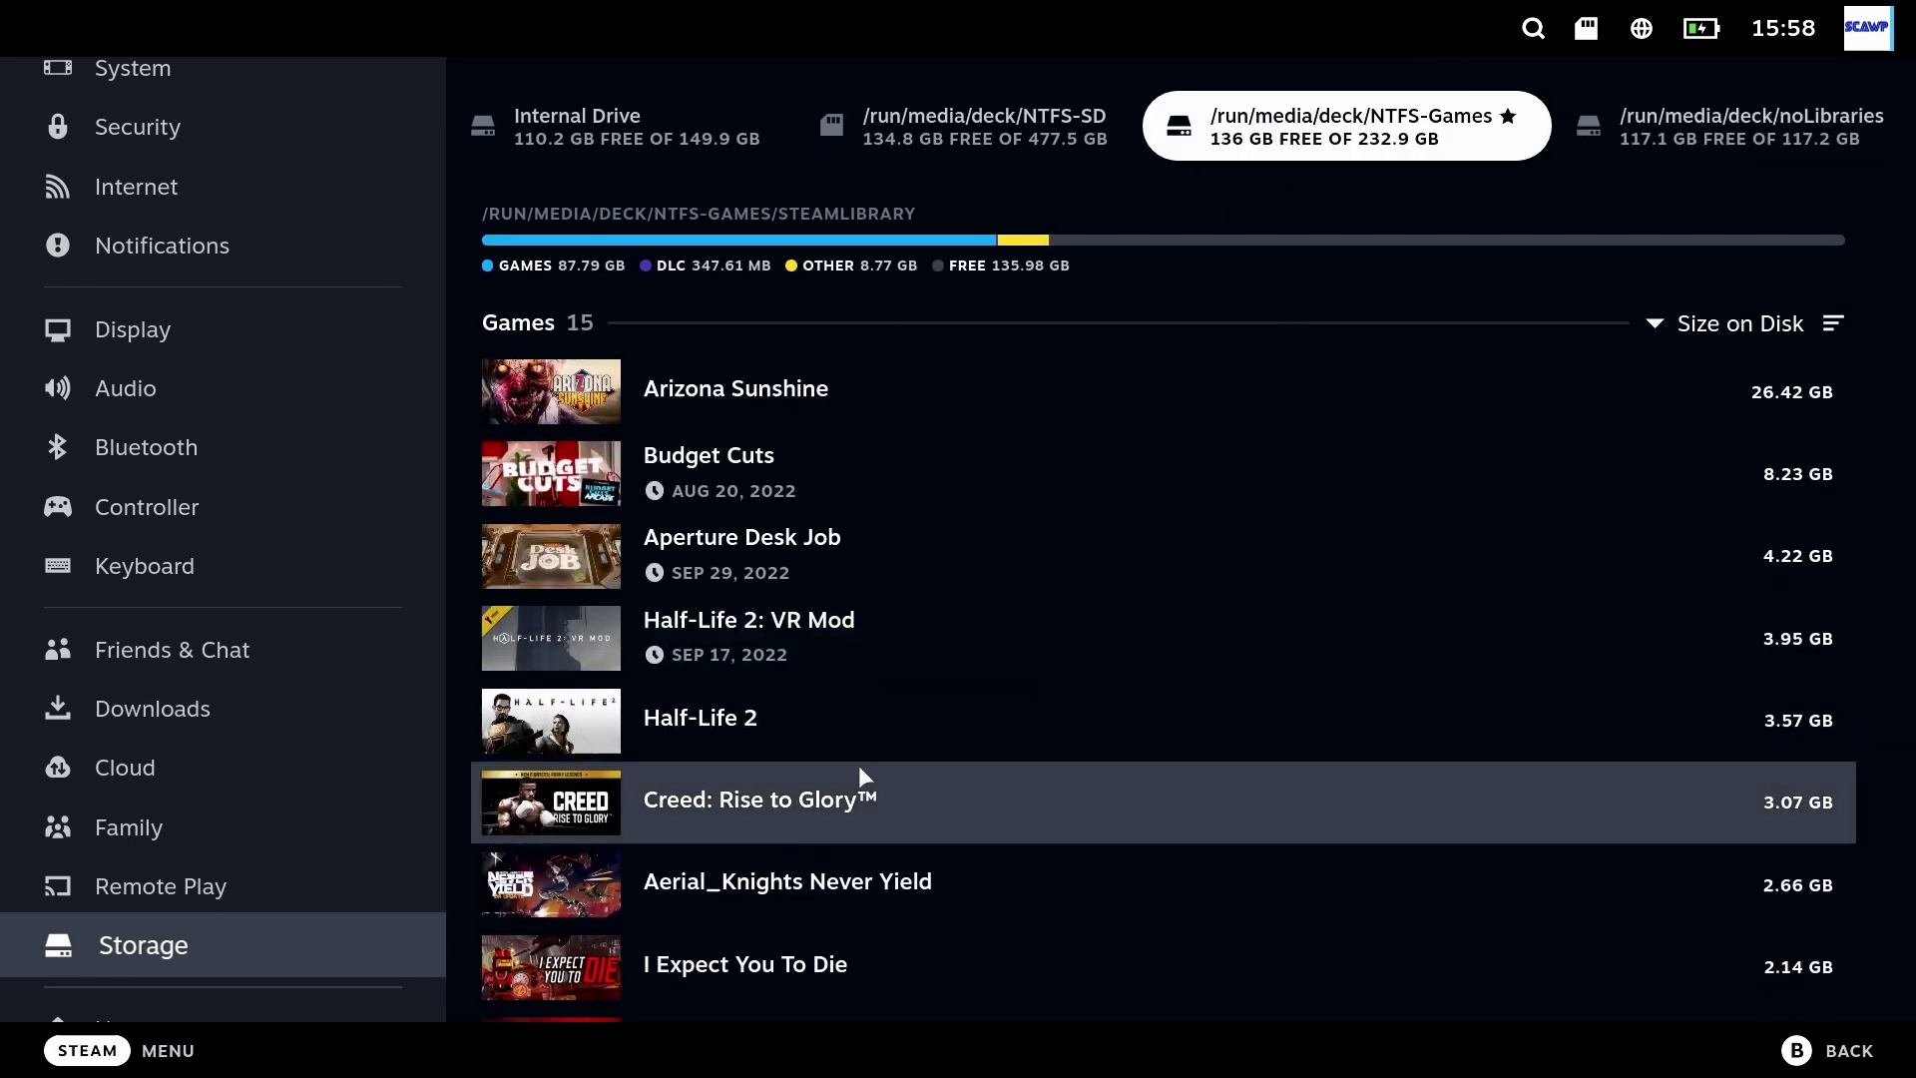
scroll(789, 599, up, 1)
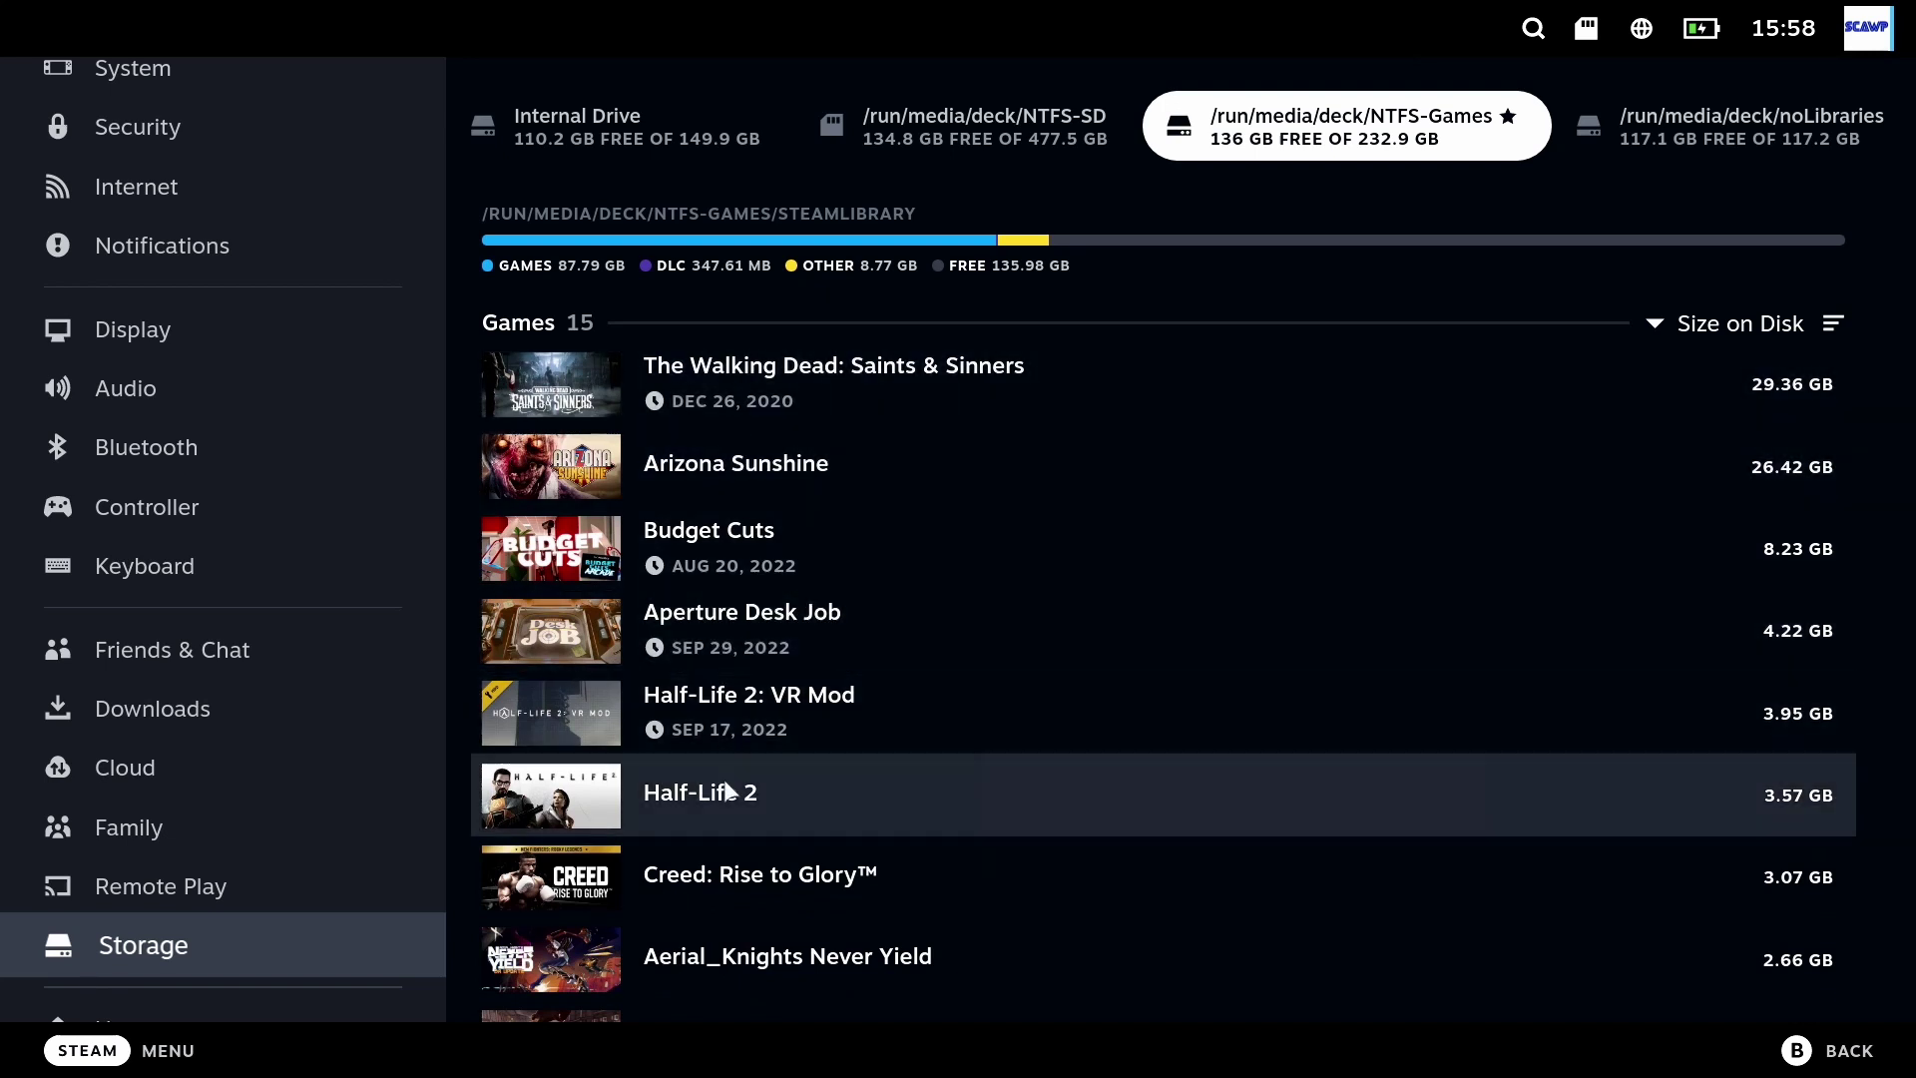
key(Escape)
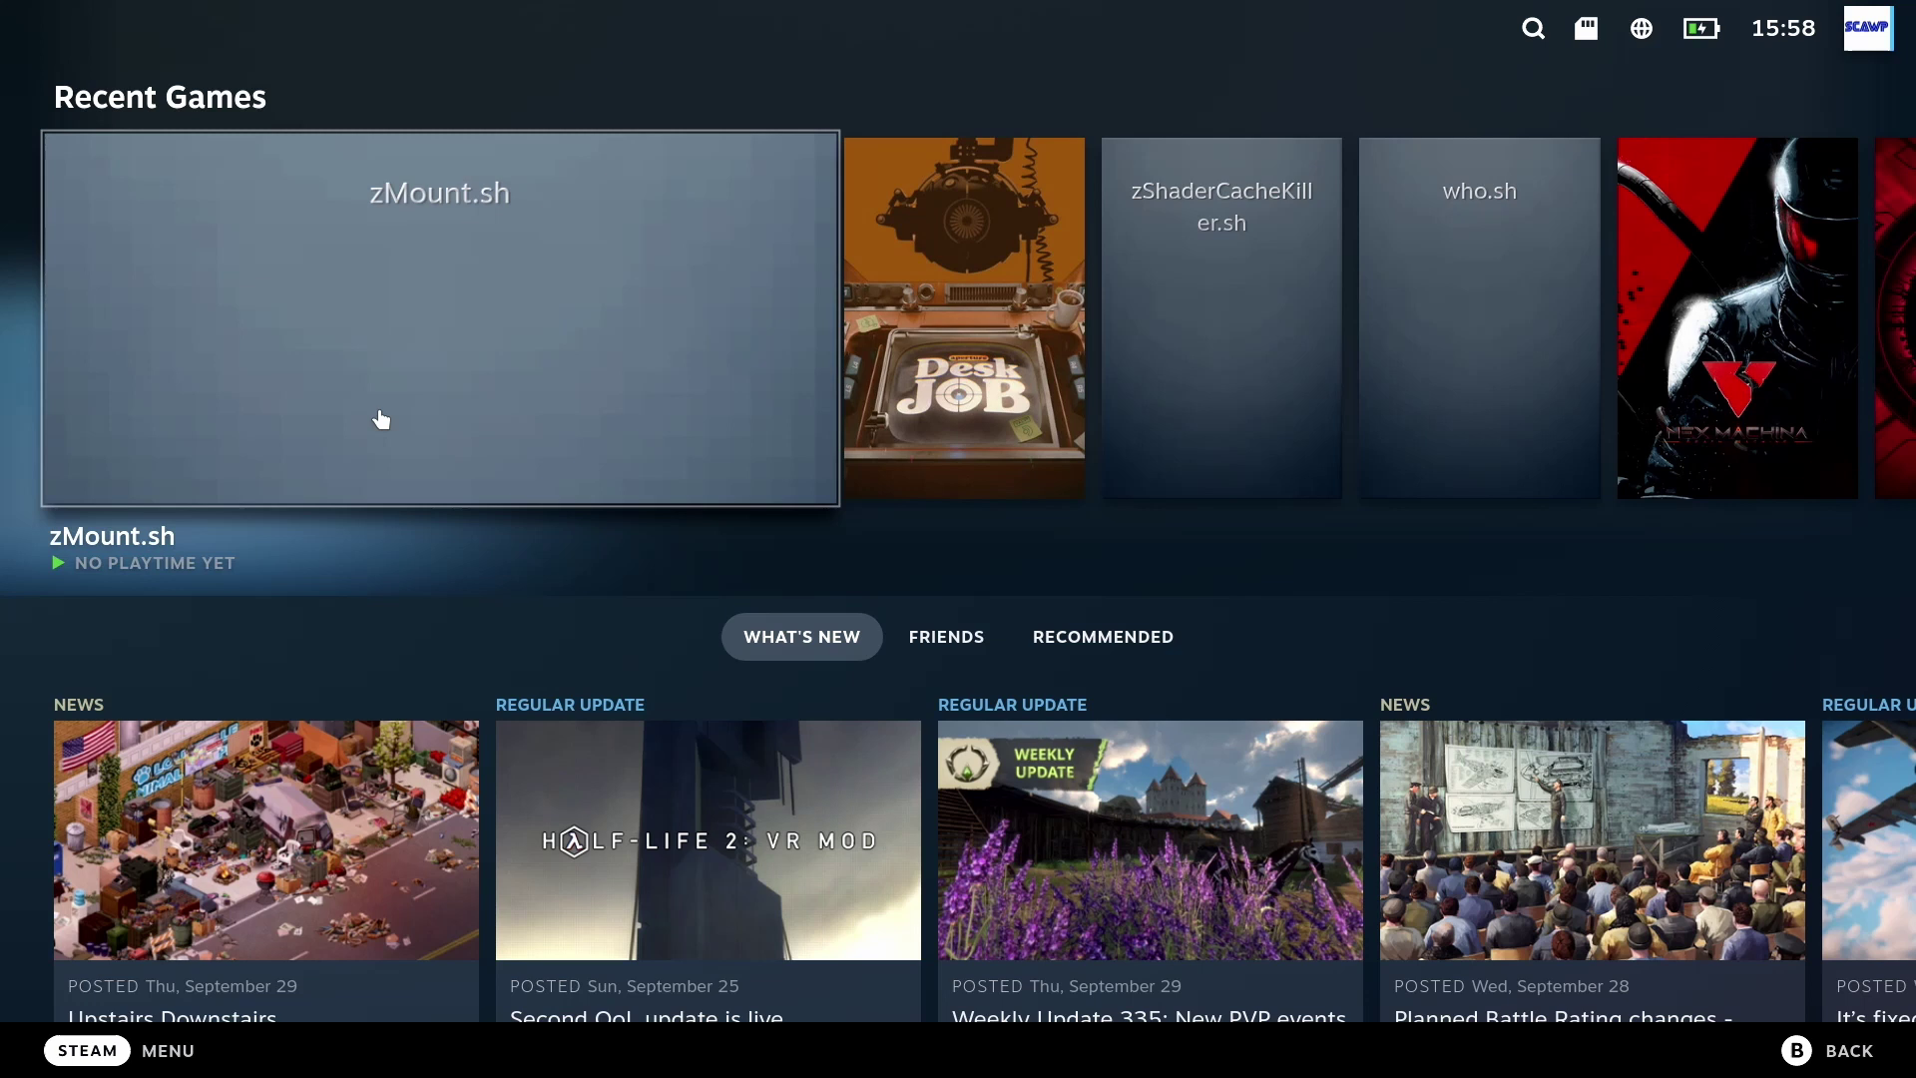
Step: Launch zMount.sh, select /dev/sdb1 (noLibraries), confirm (Un)Mount, and begin typing the account password
click(520, 283)
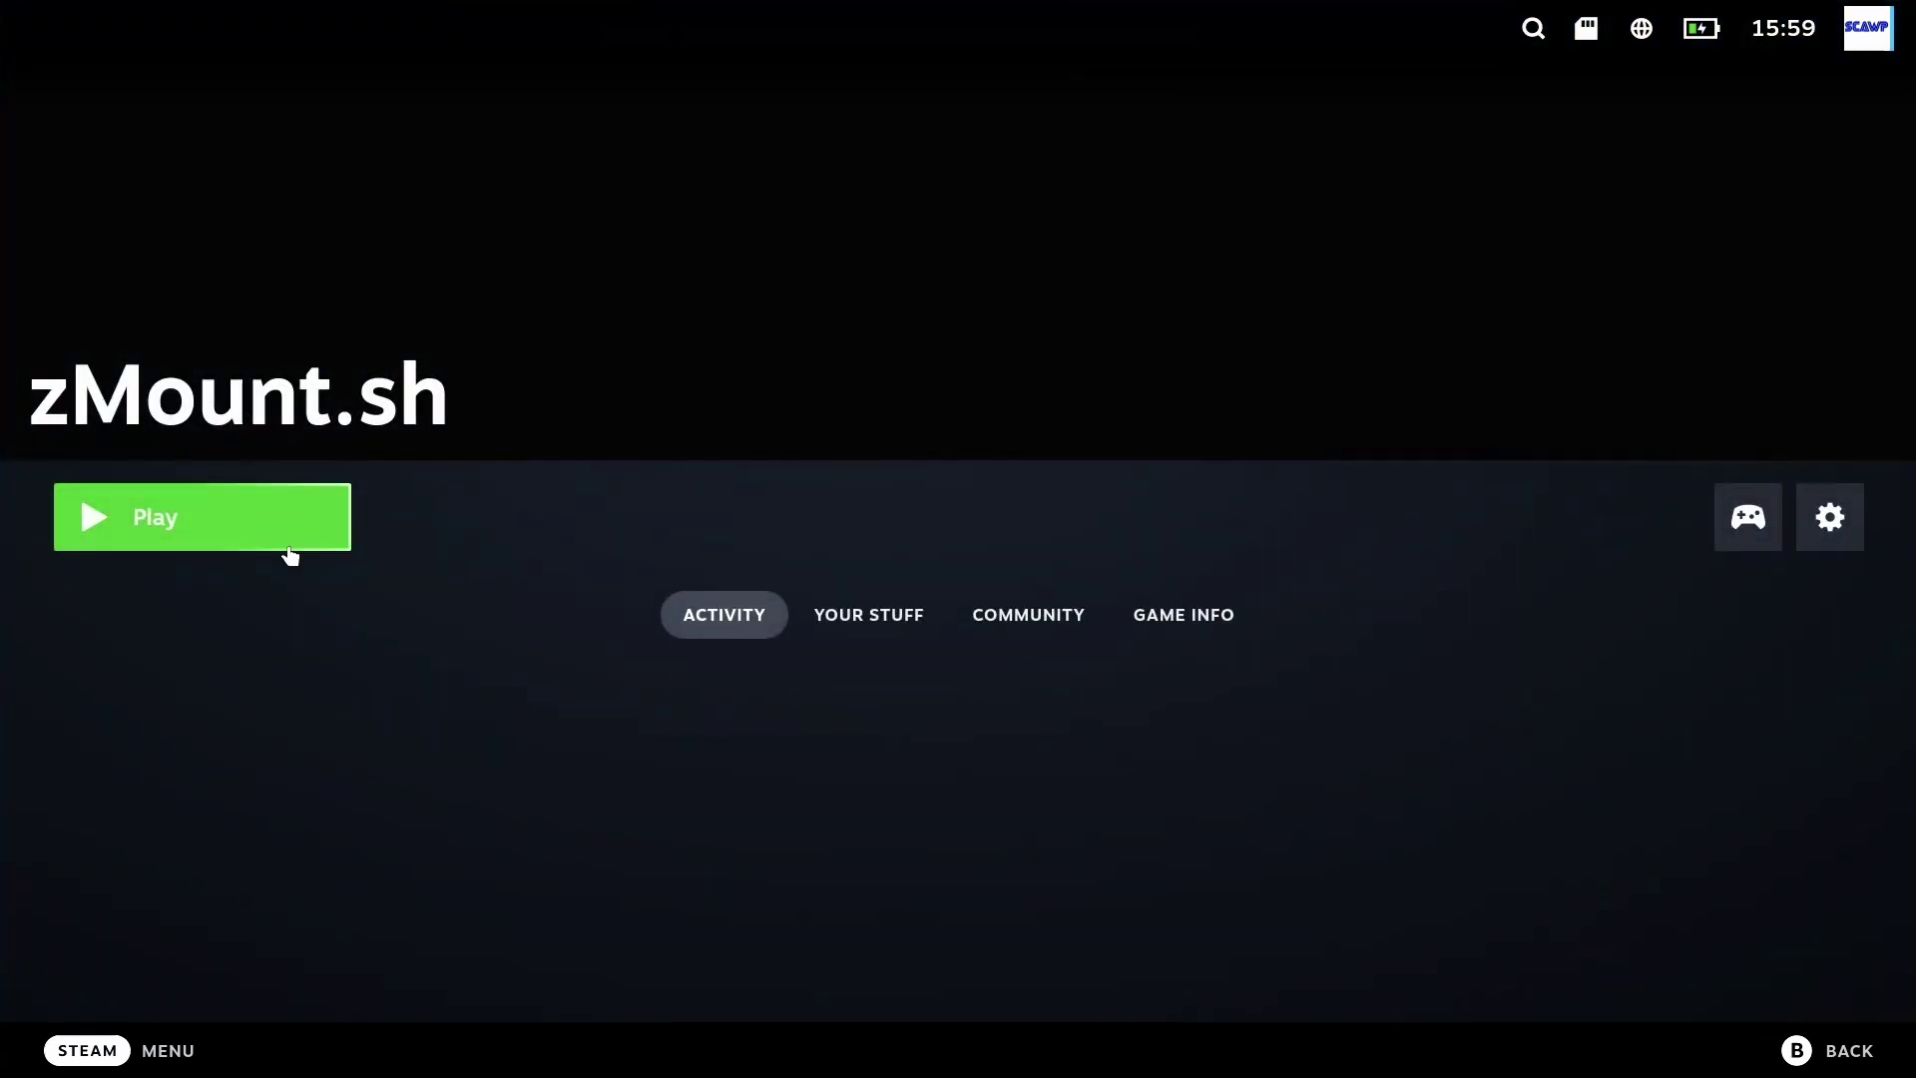
click(309, 533)
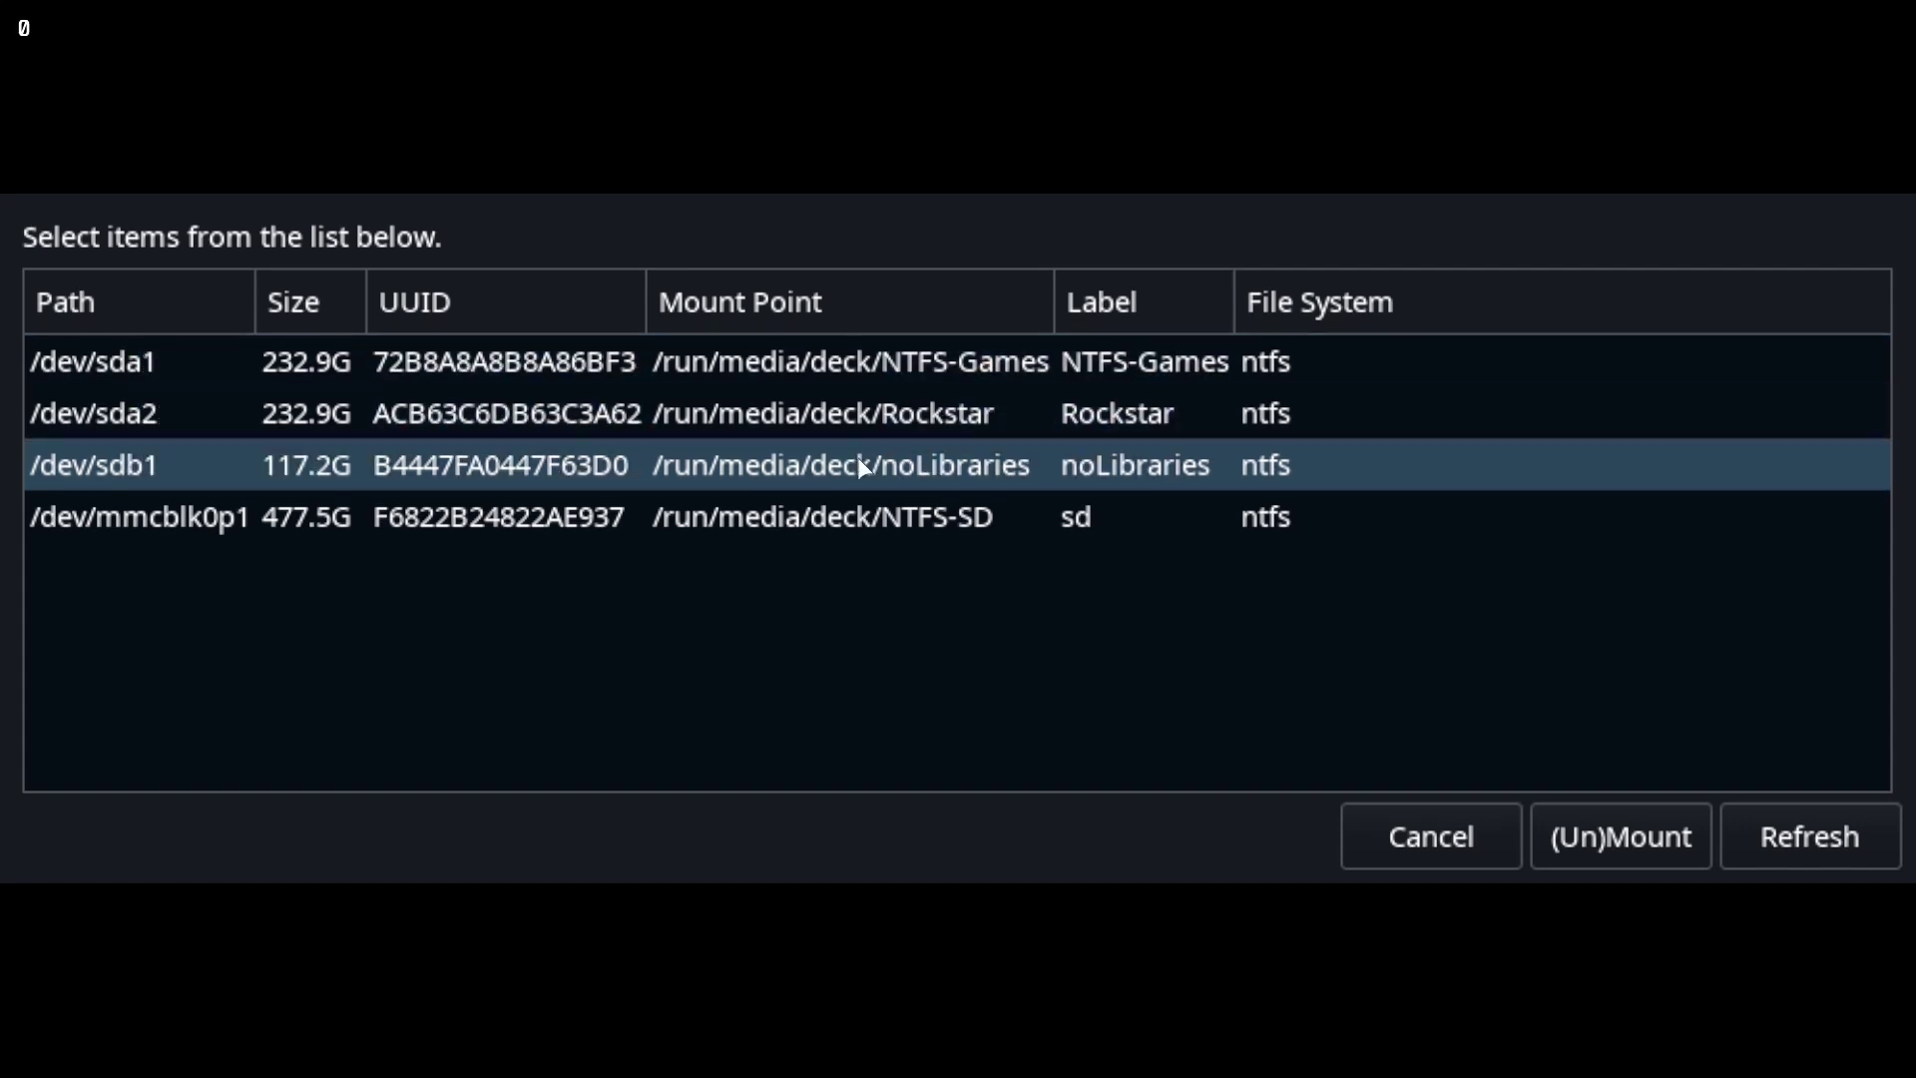
click(864, 477)
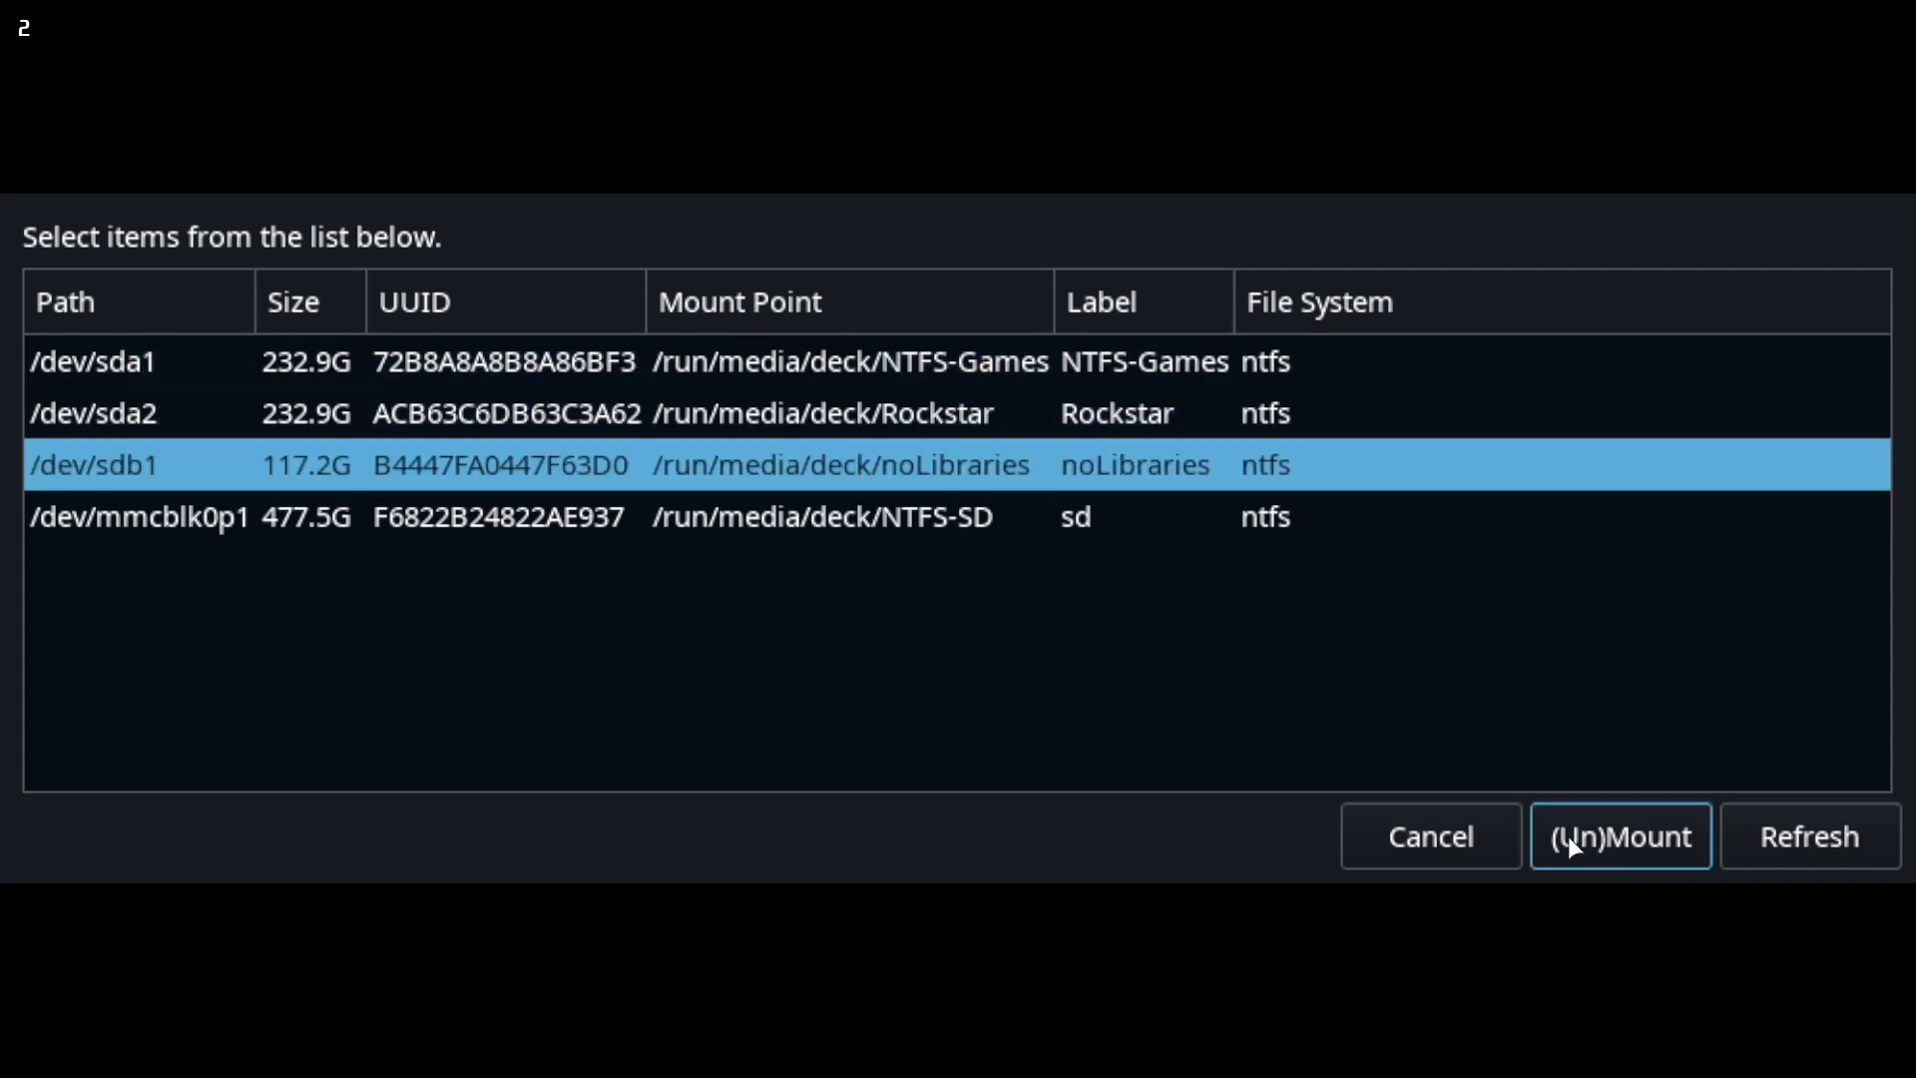
click(1626, 847)
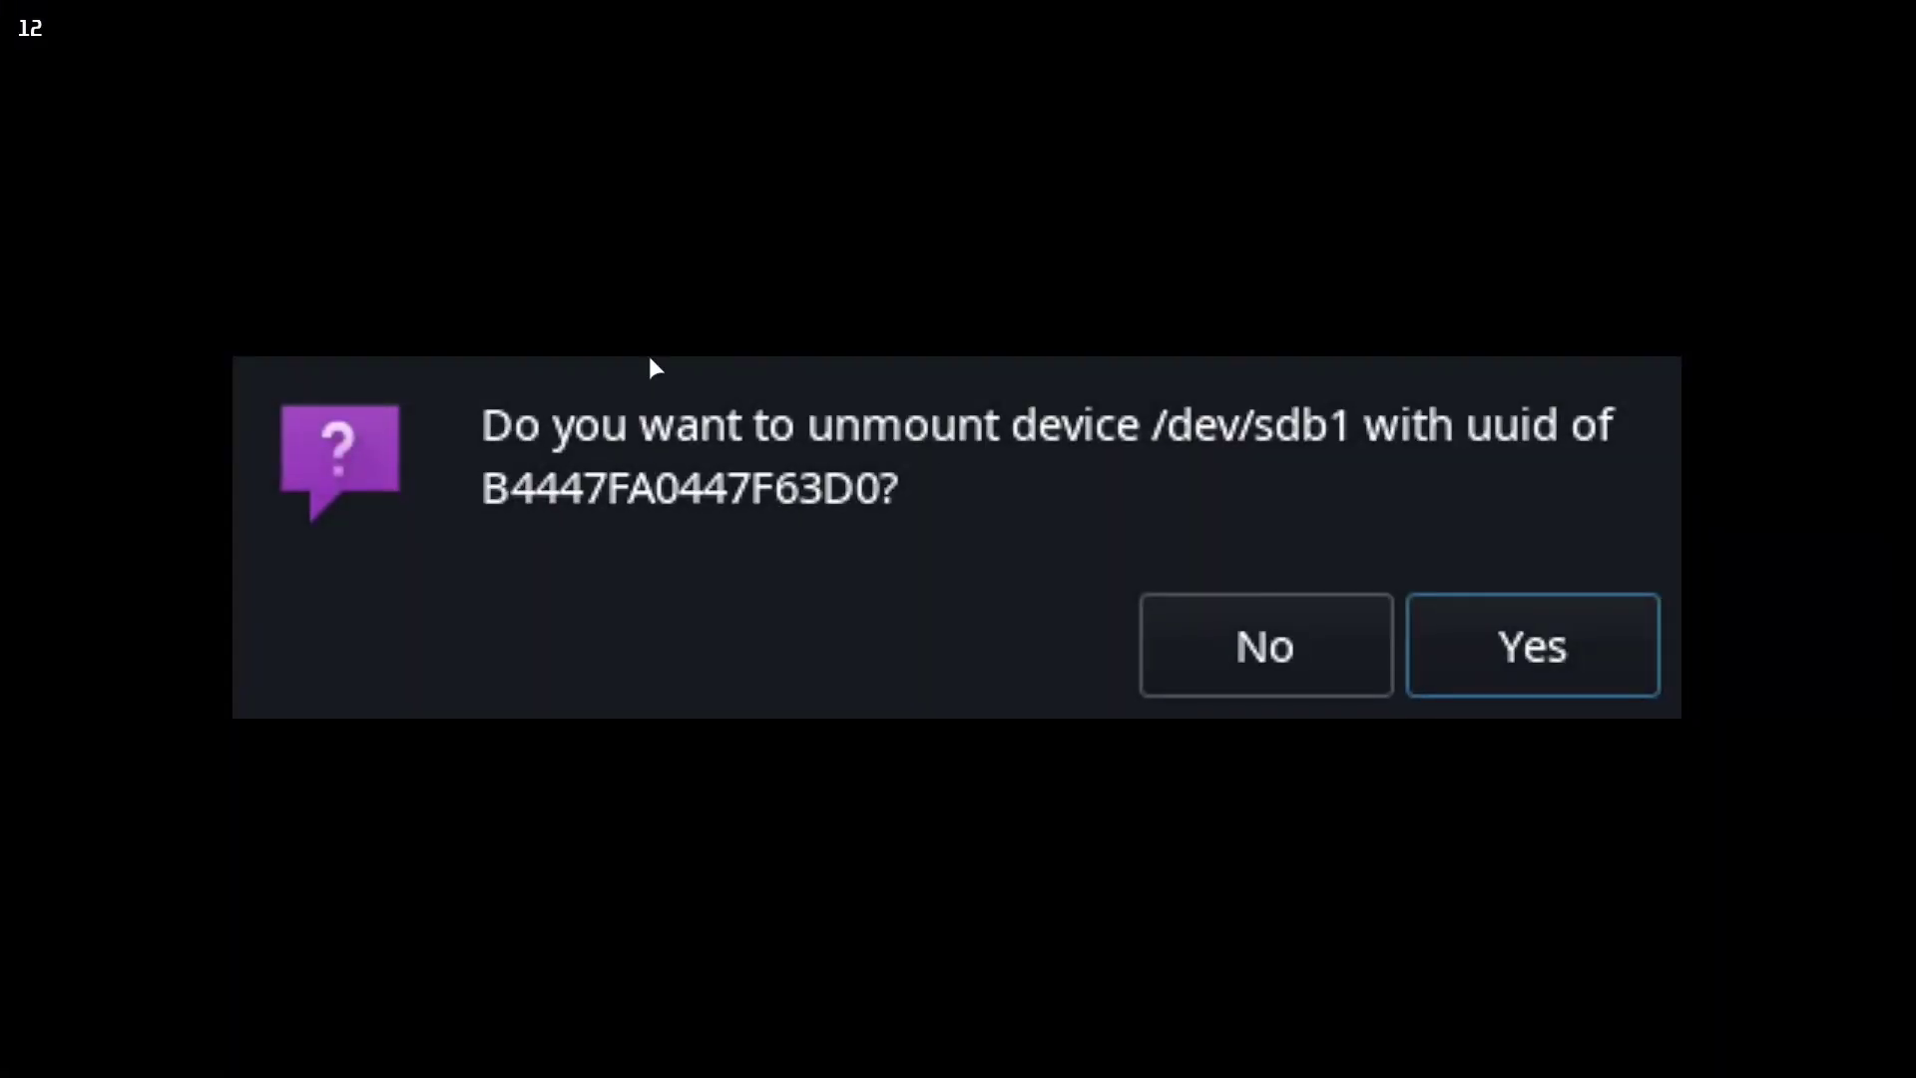
click(1483, 631)
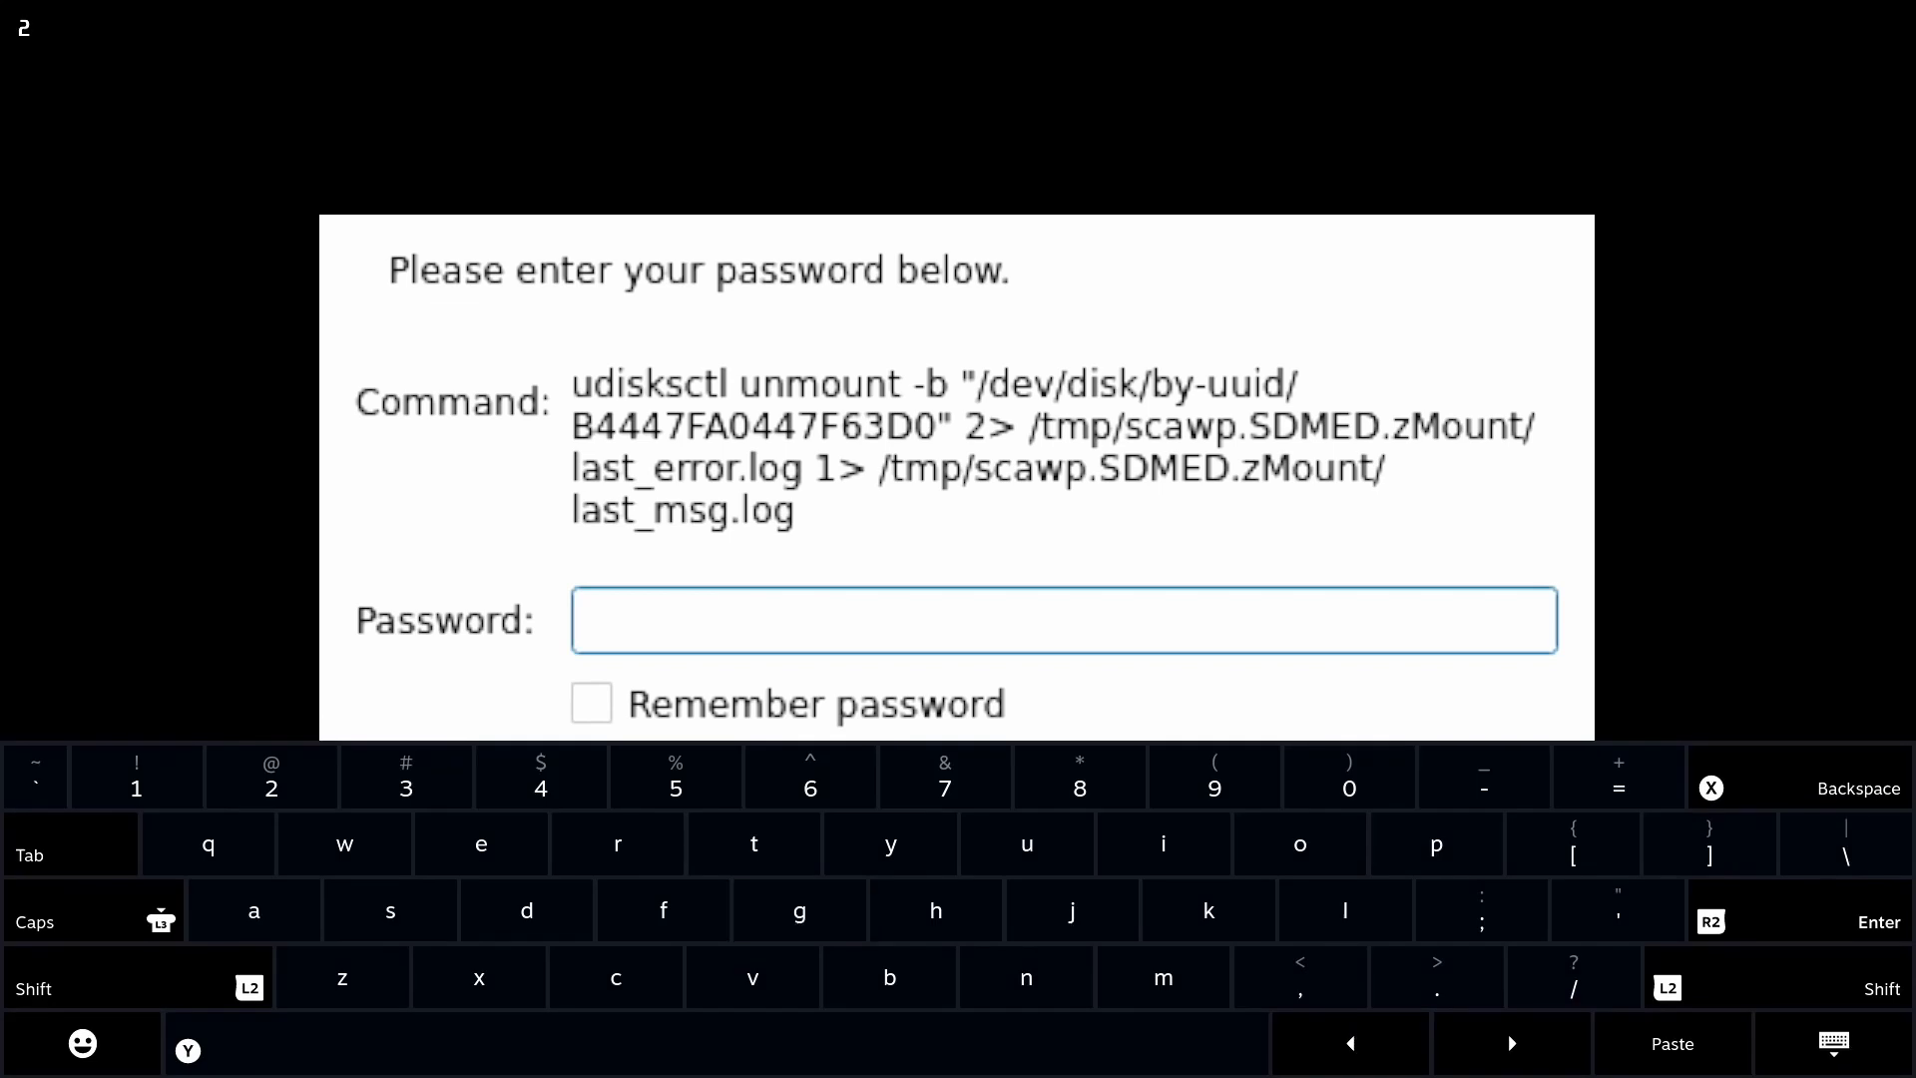
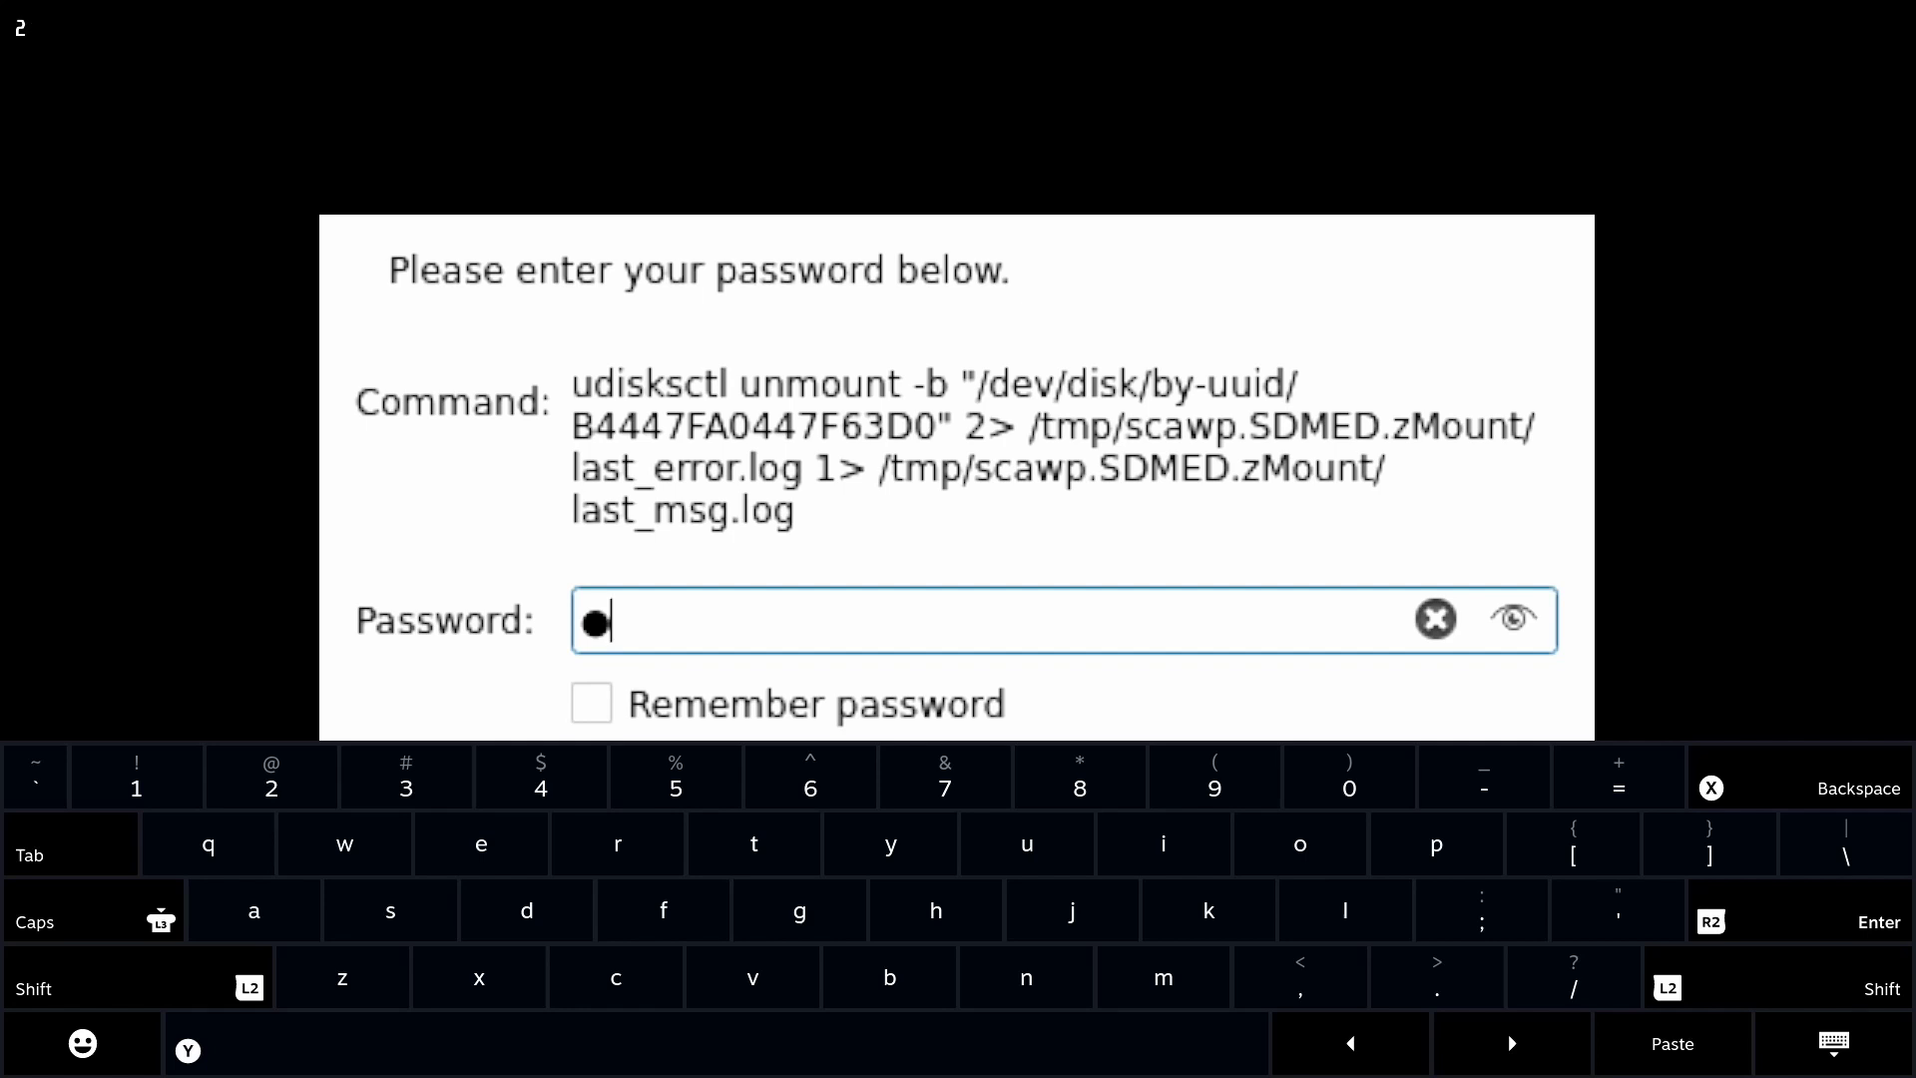
Step: Authorise the unmount, then apply the 38.22 MB Half-Life 2 update and launch the game
key(Return)
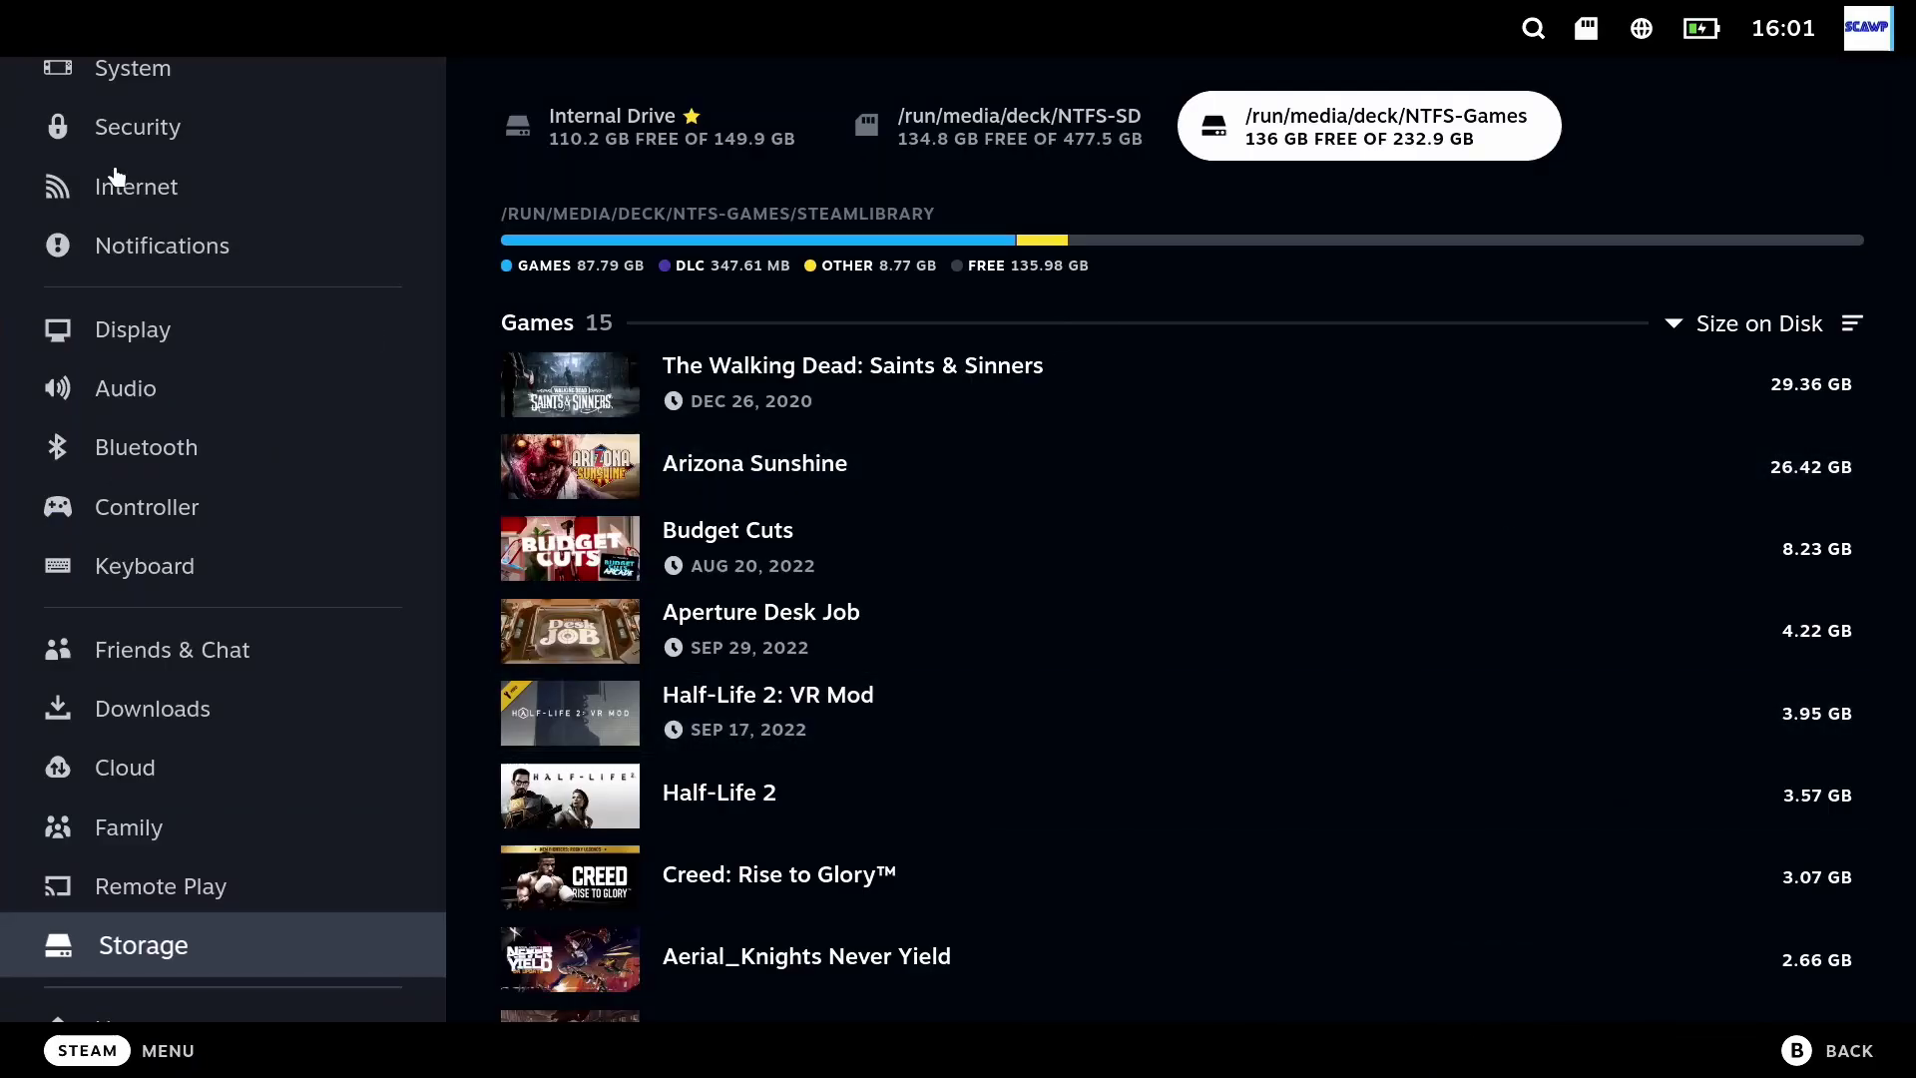
key(Return)
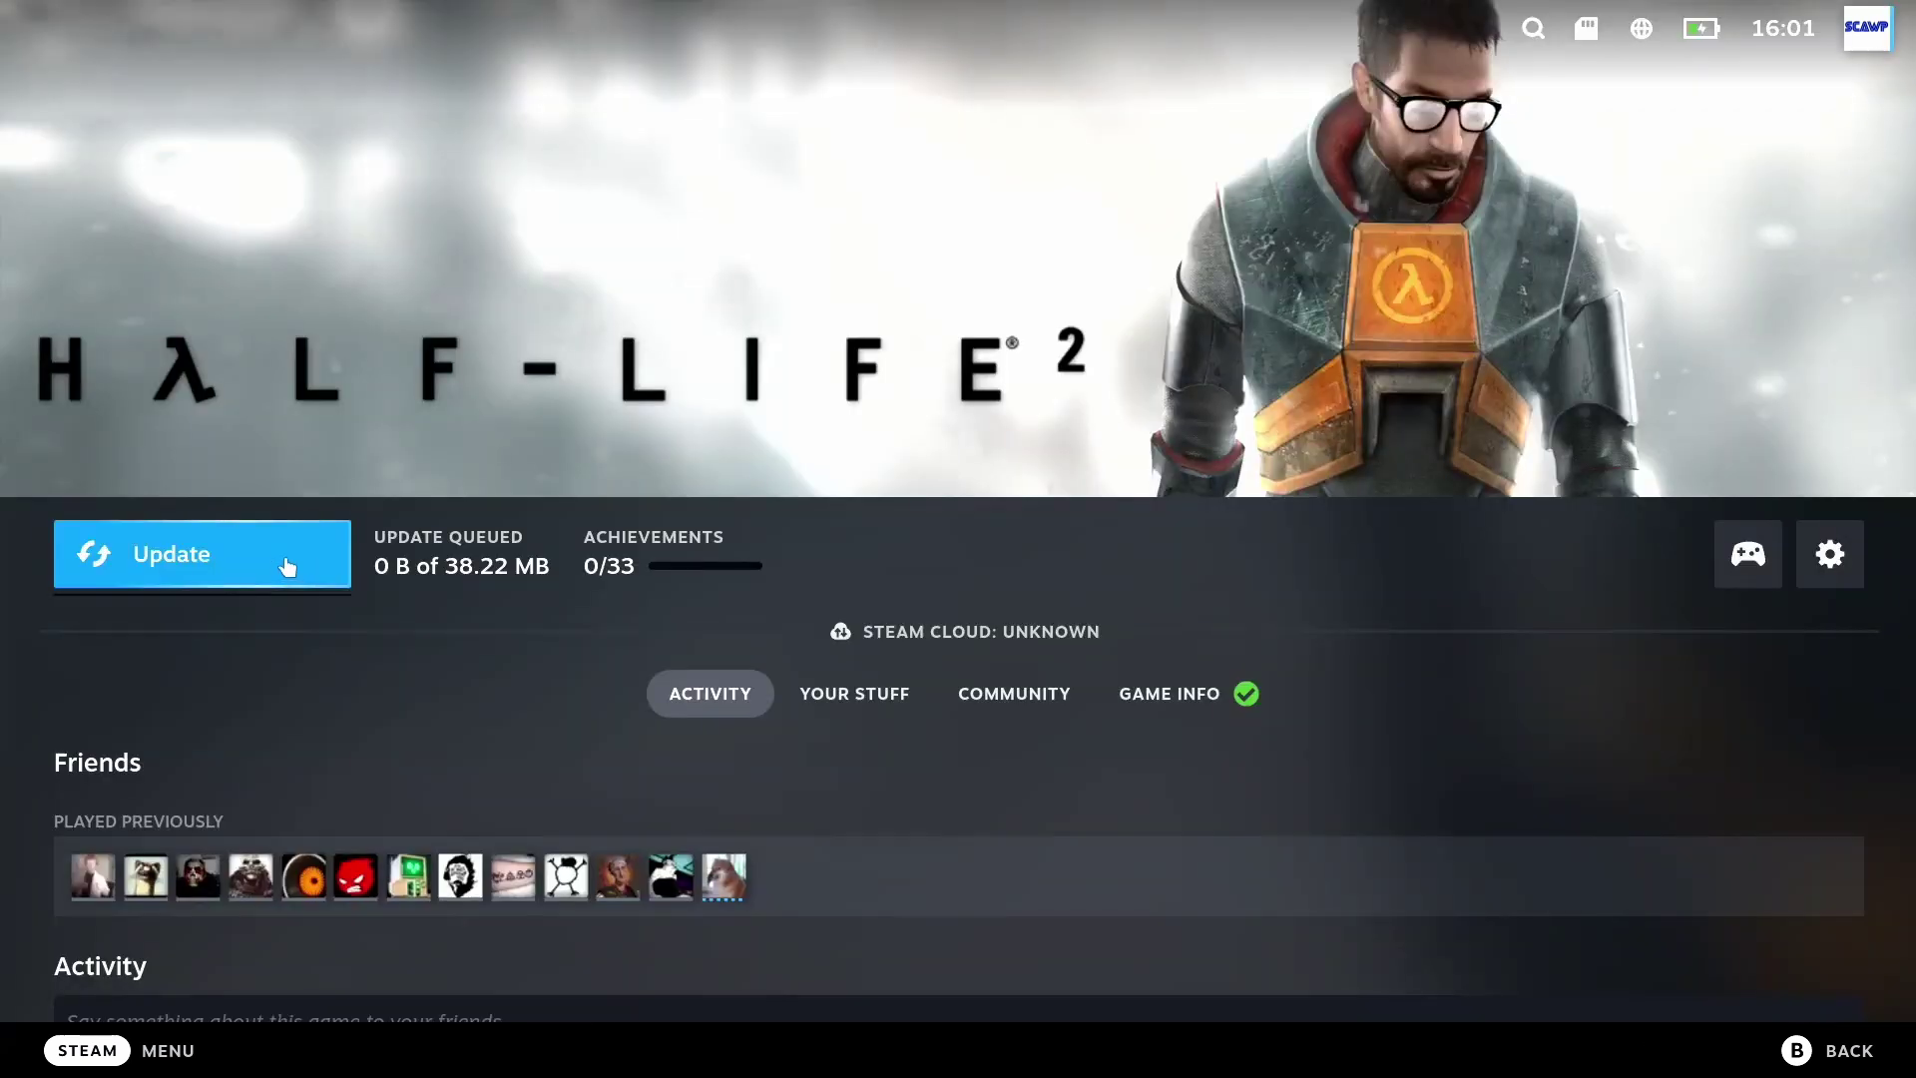
click(285, 562)
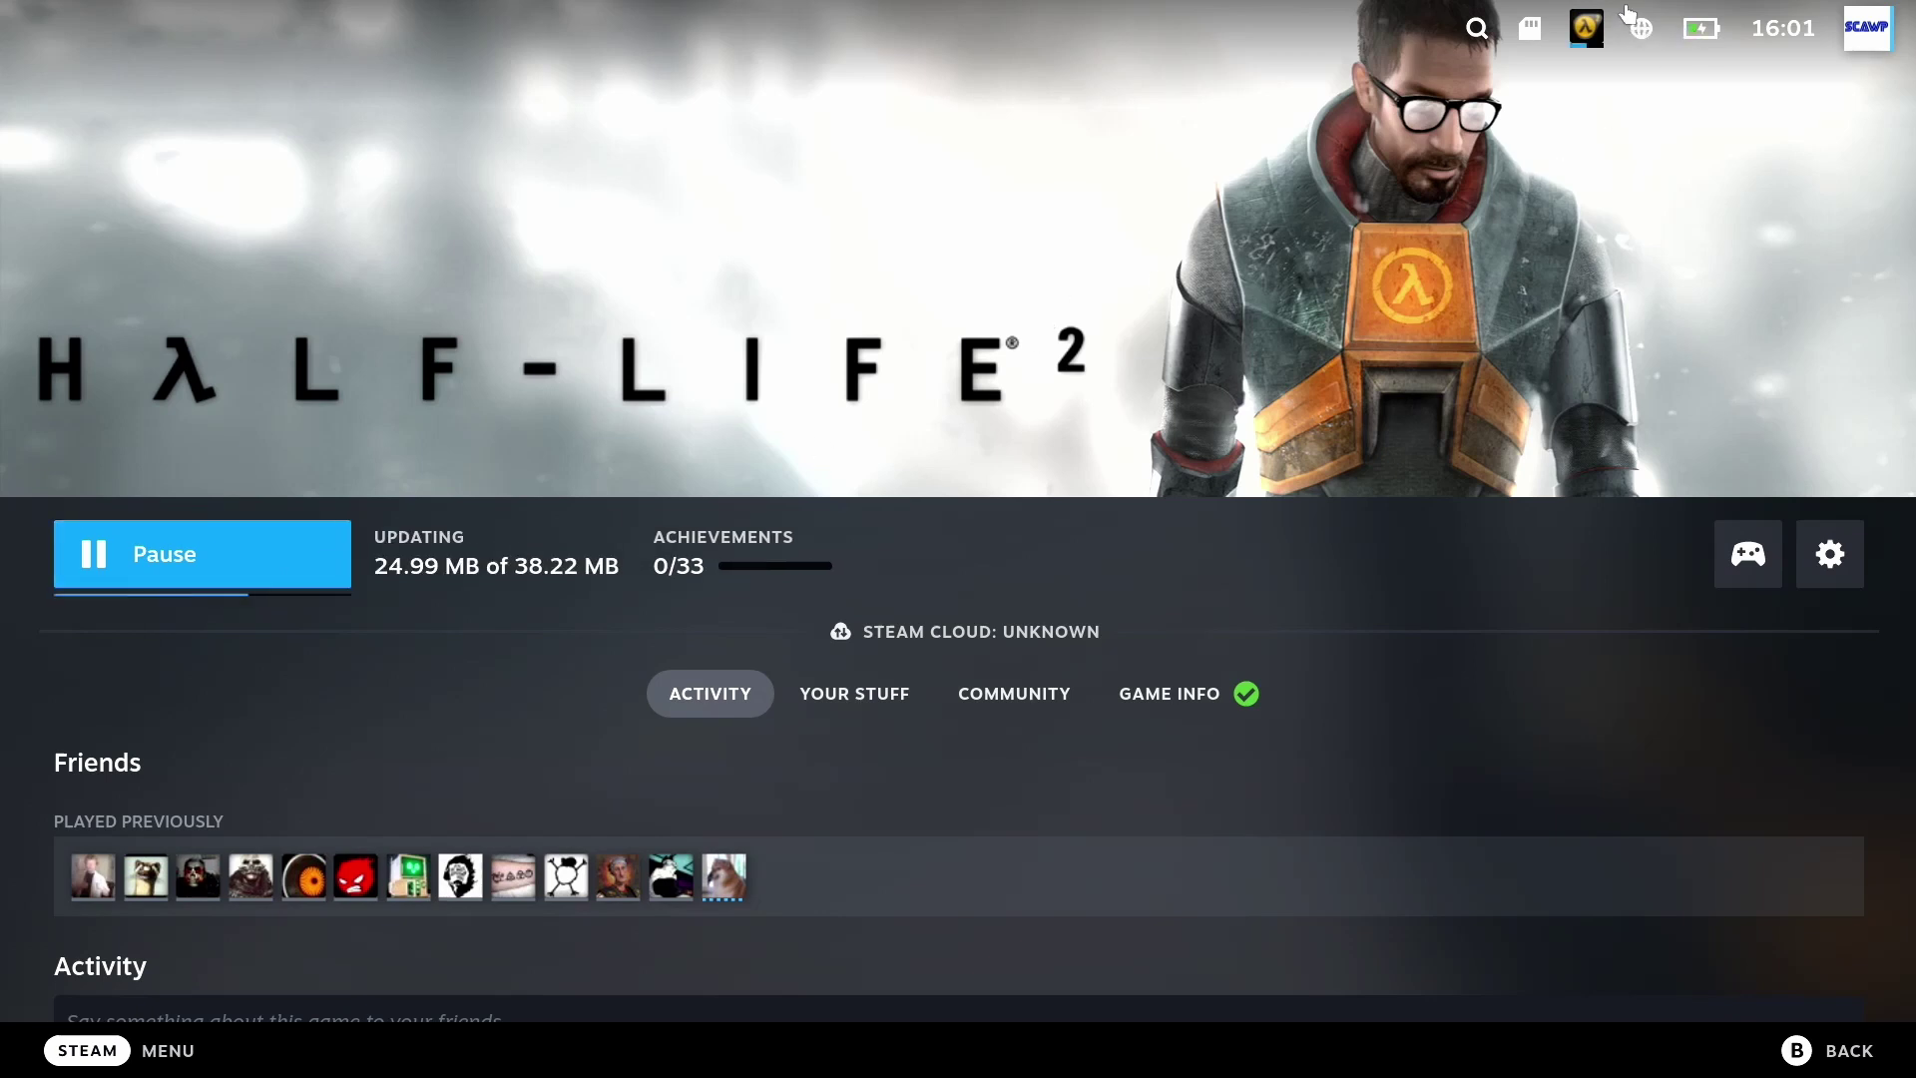
click(1586, 30)
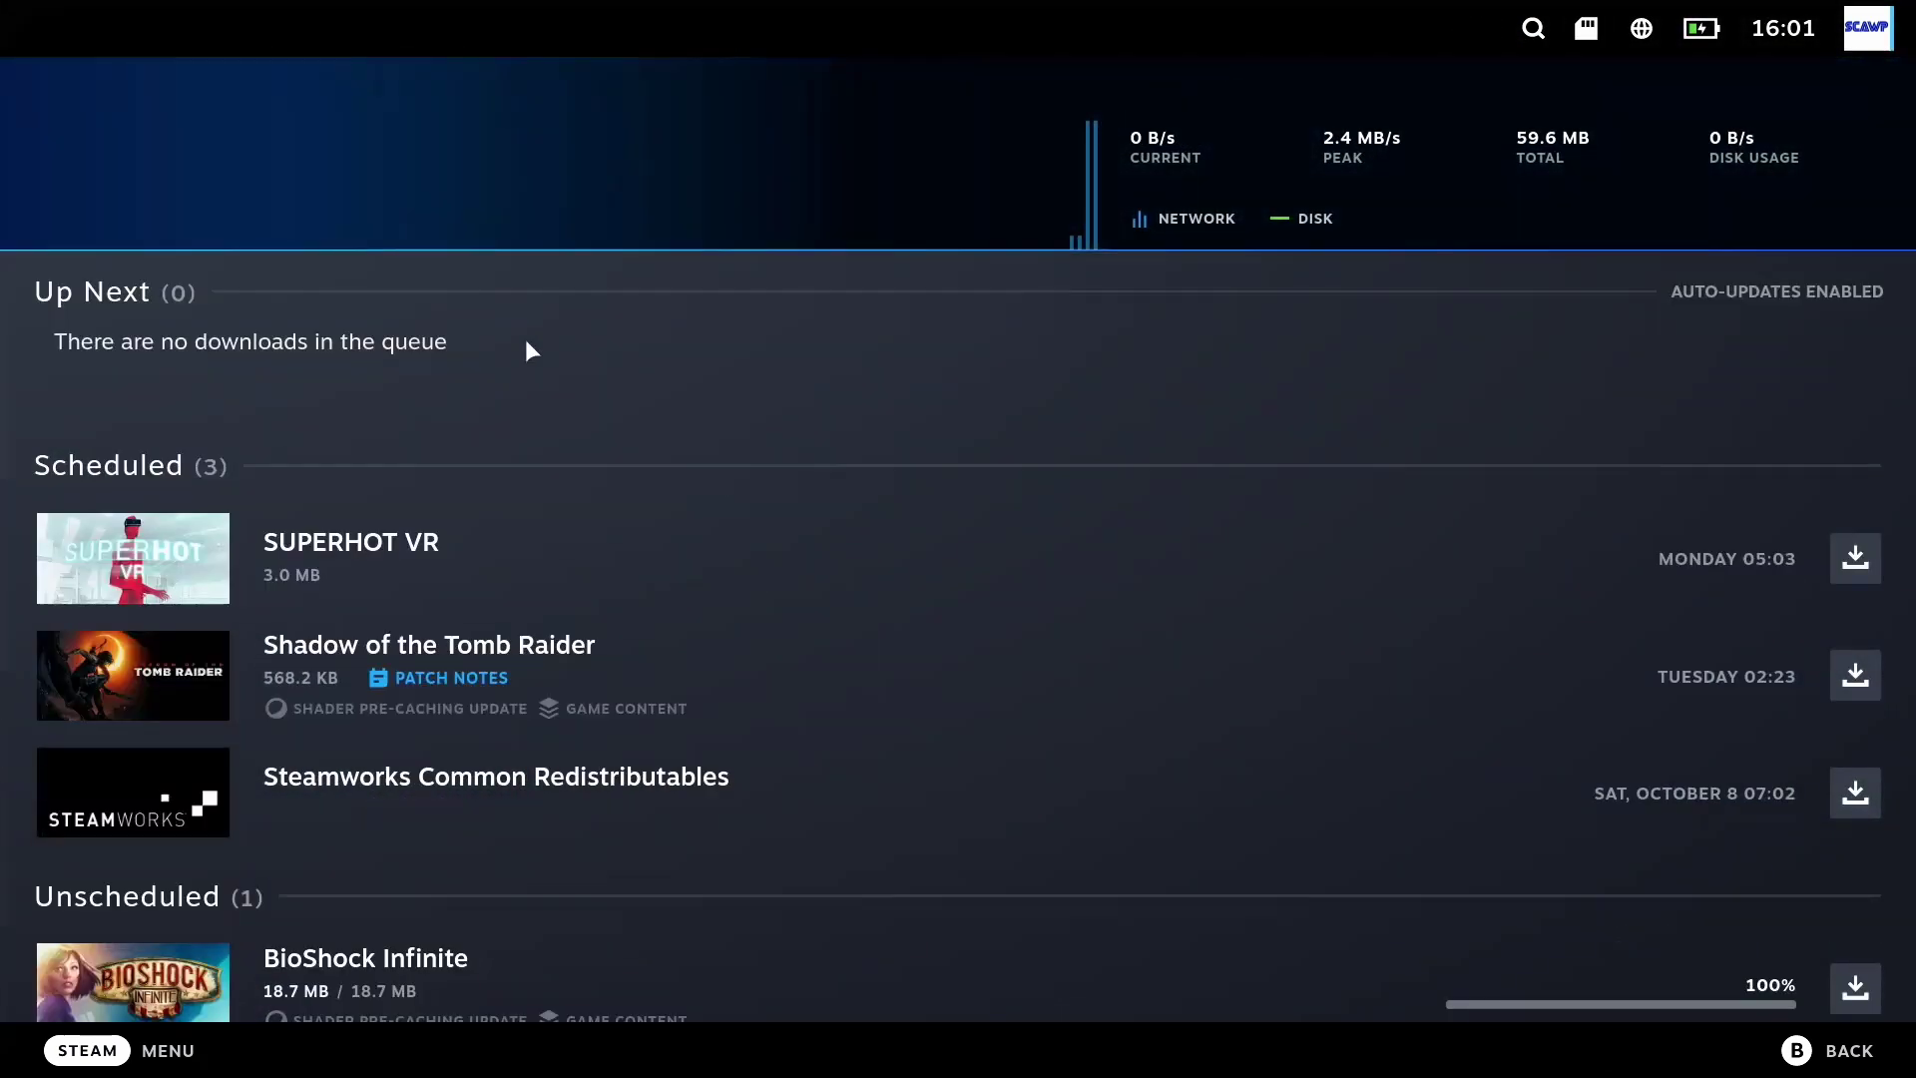
key(Escape)
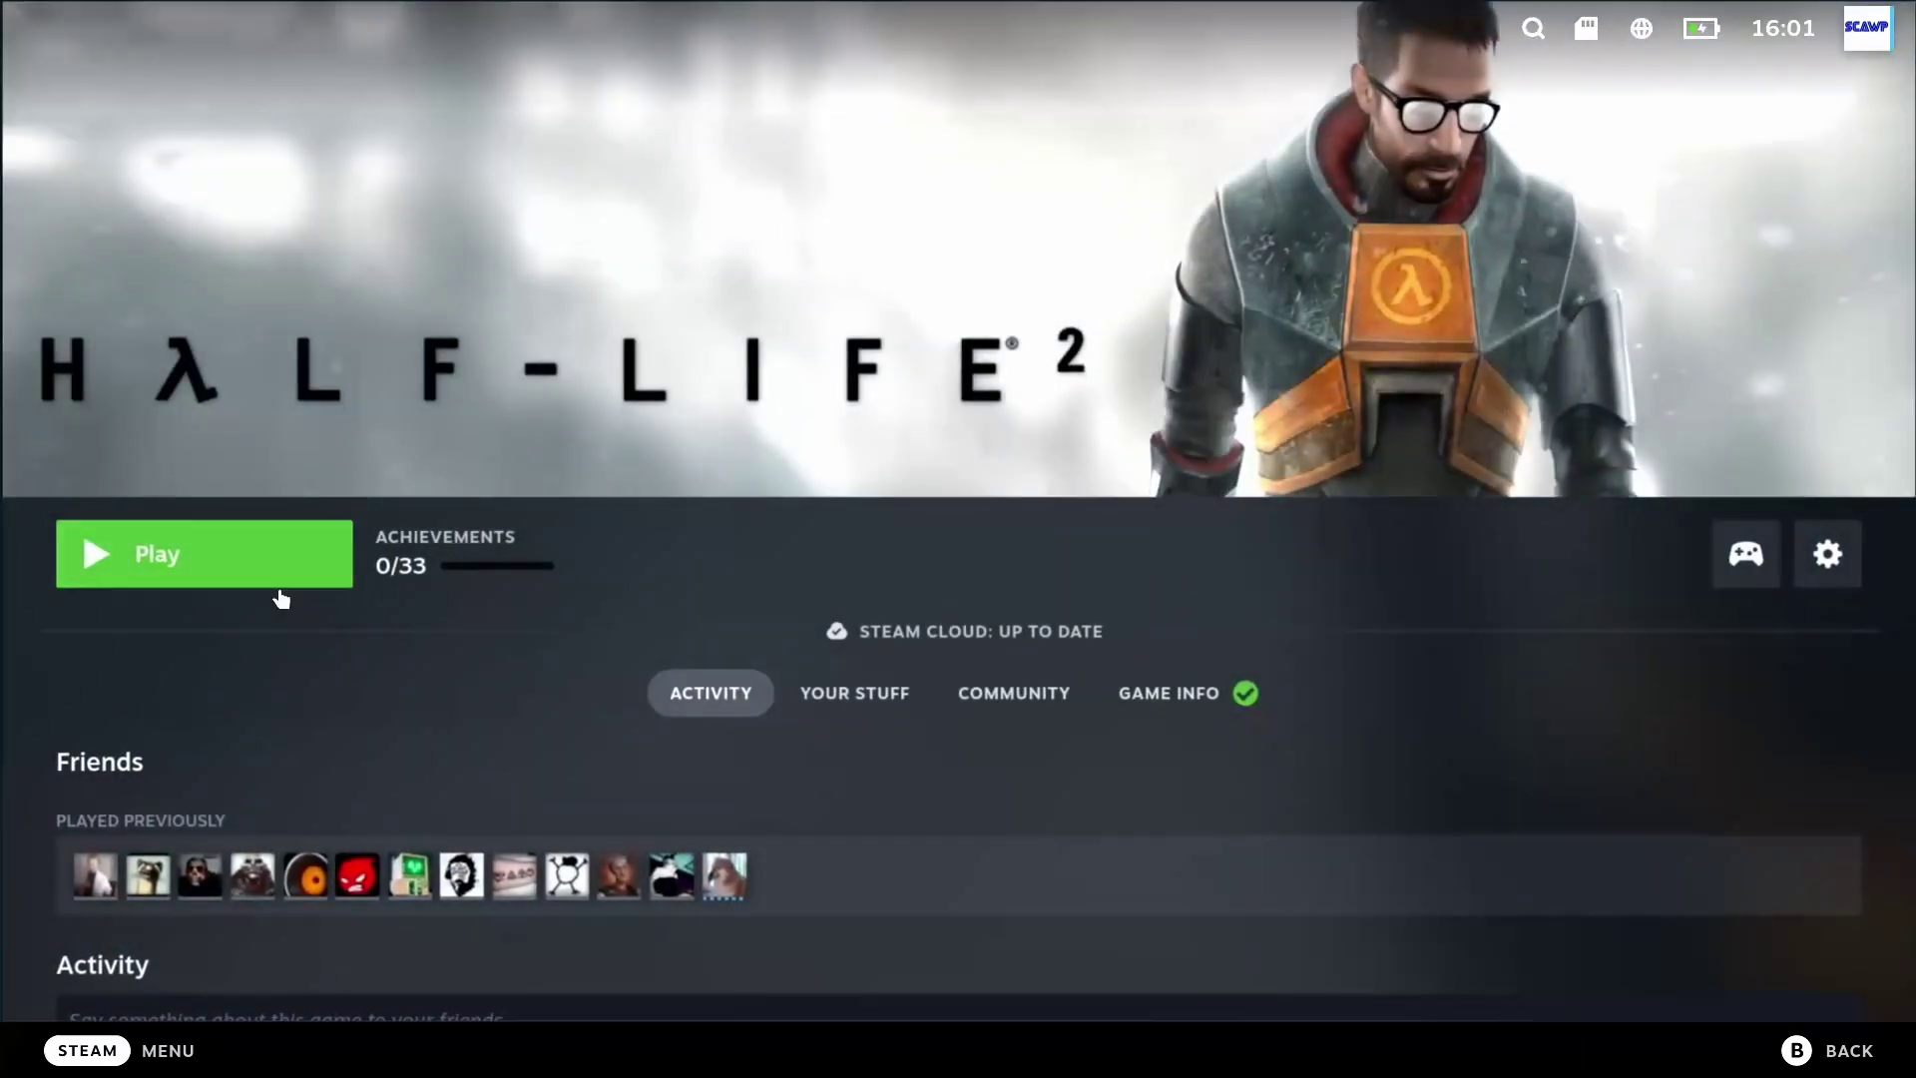
click(240, 556)
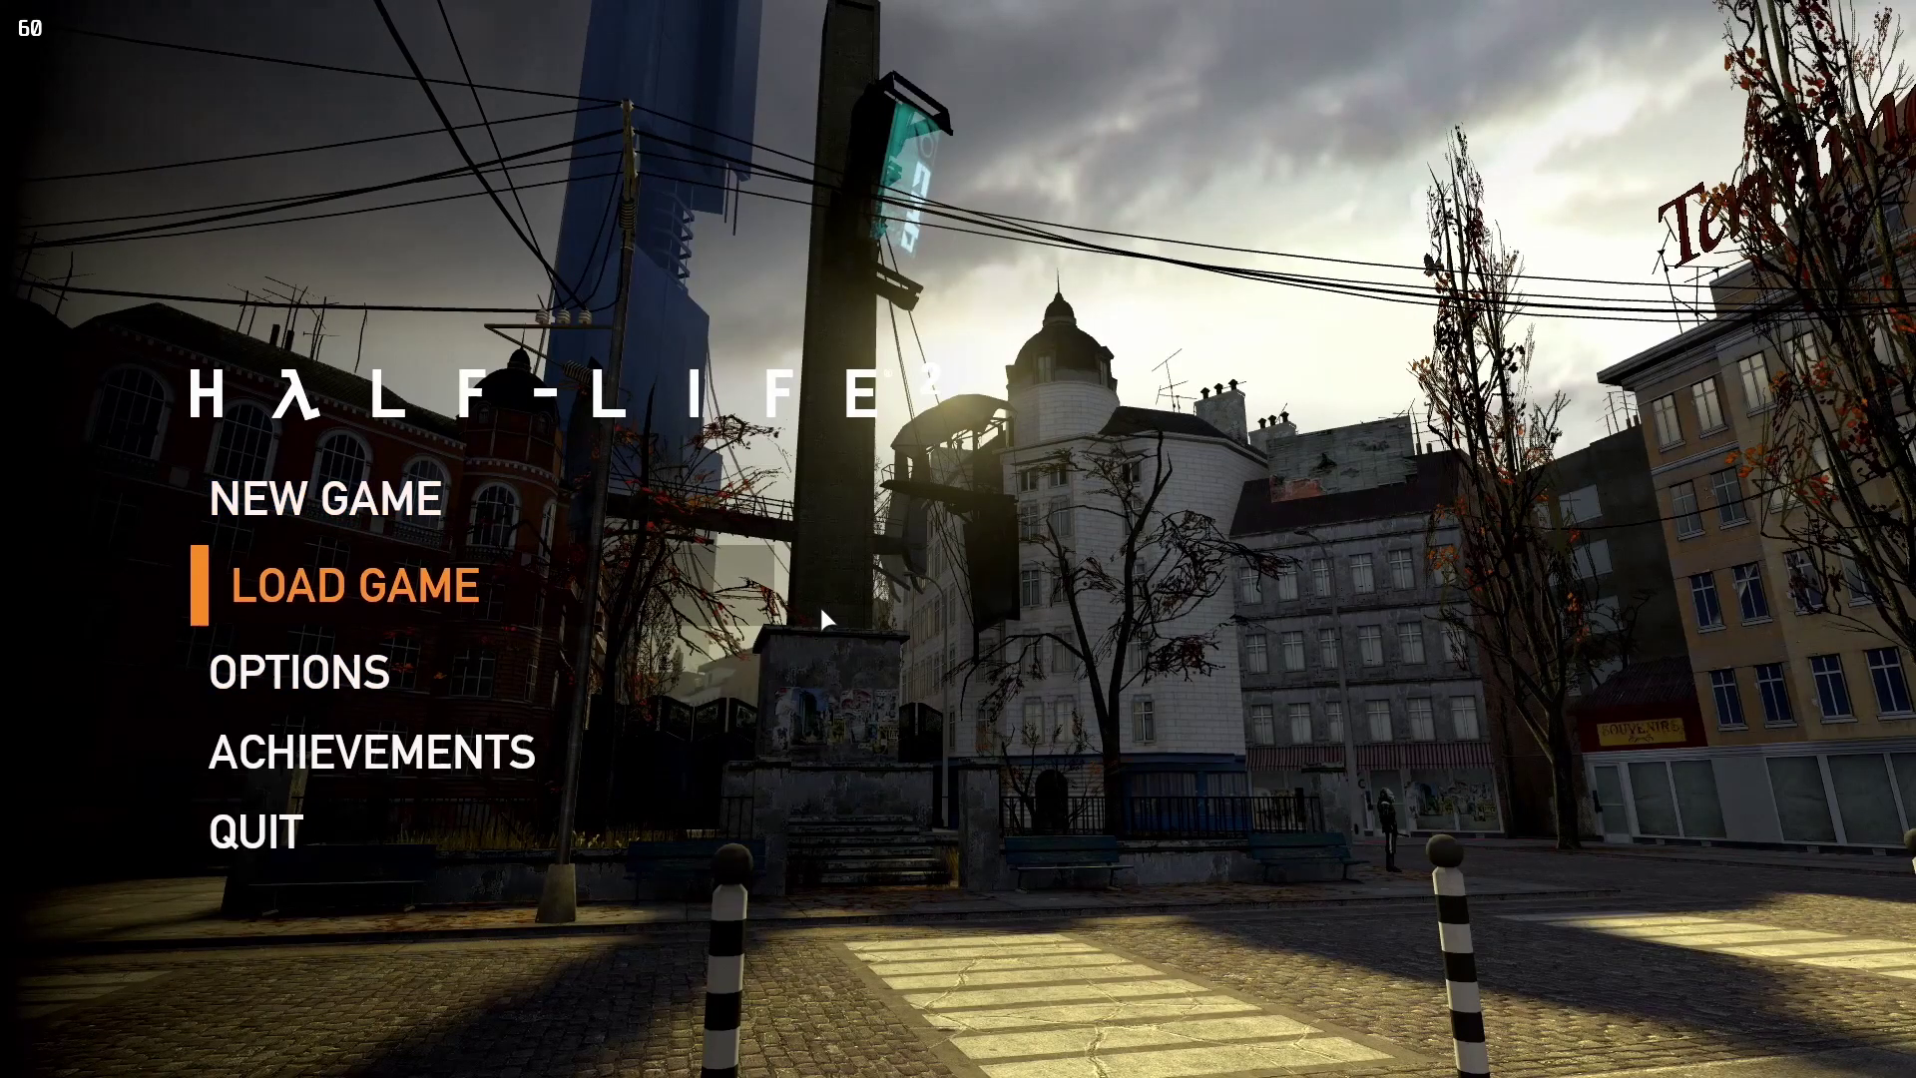
key(Up)
key(Down)
key(Down)
key(Down)
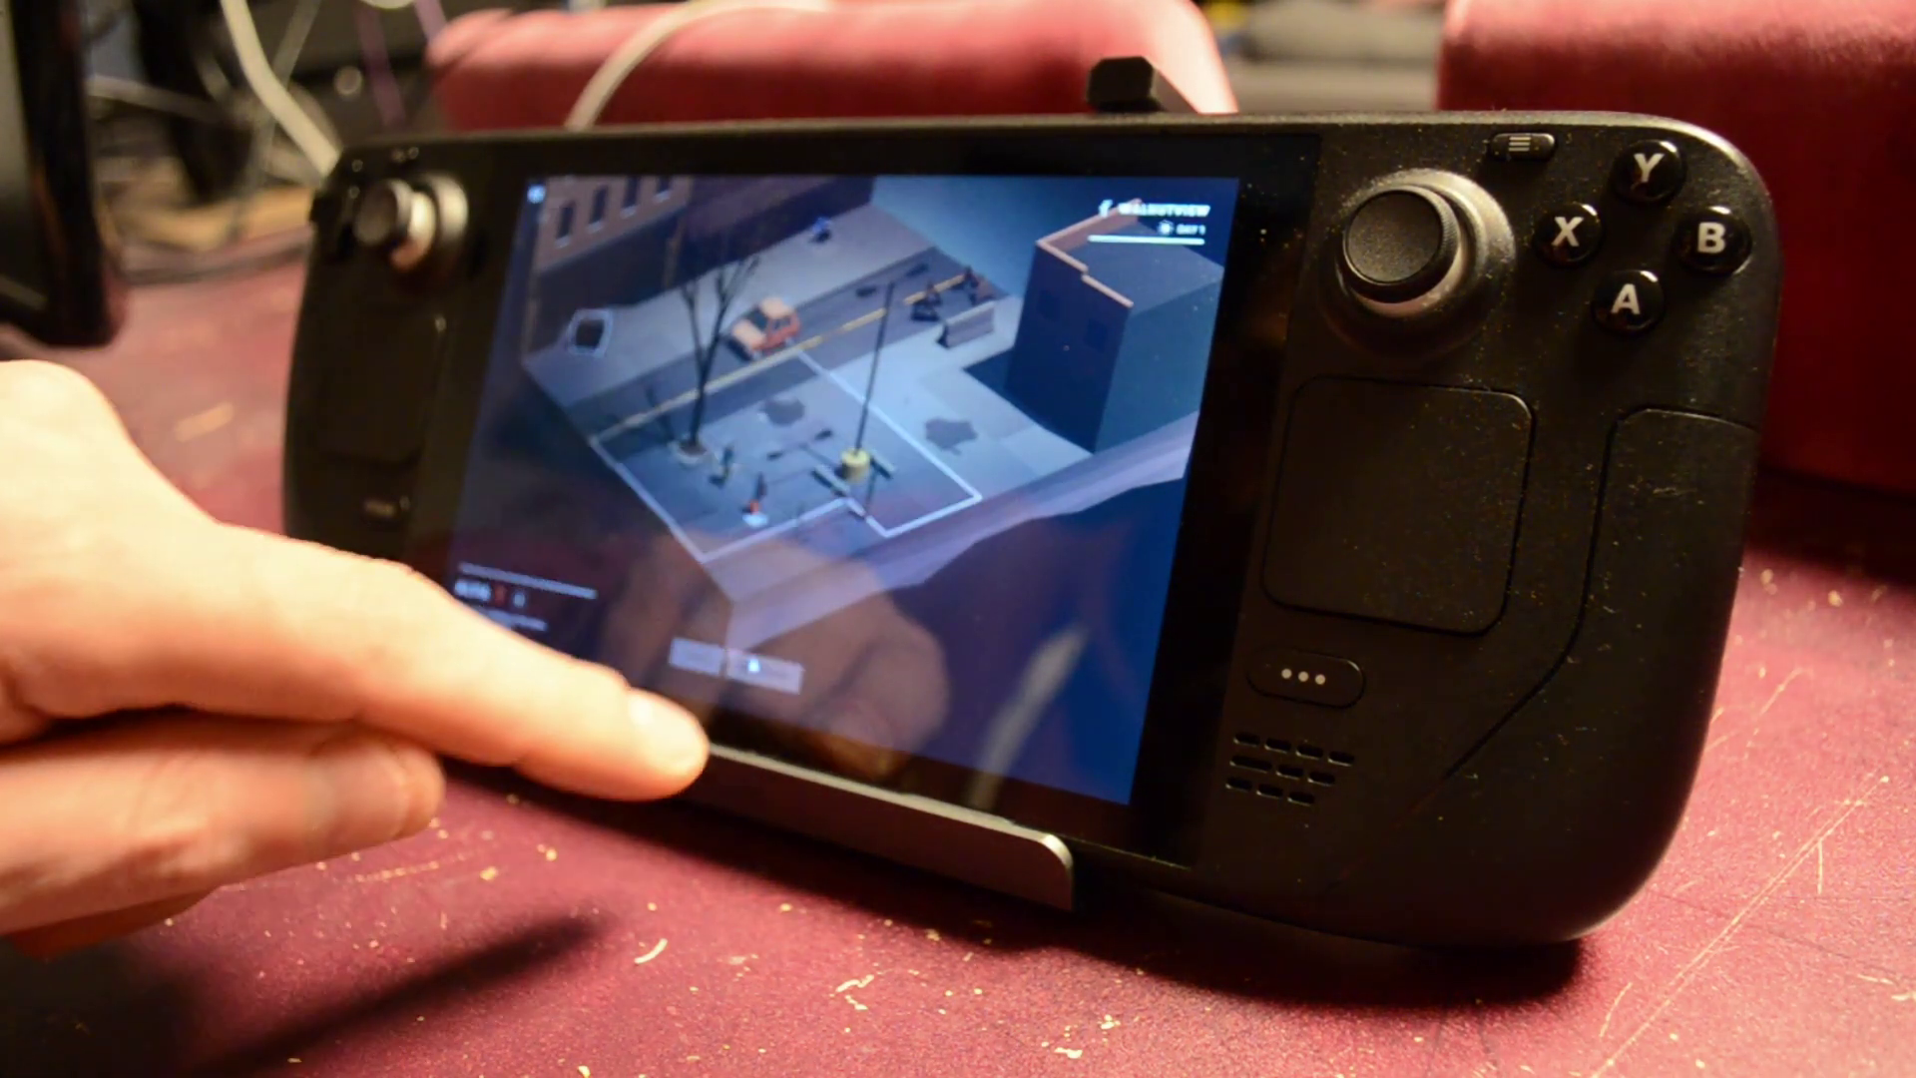
Step: Confirm placement of the two unit figures inside the outlined zone on the street map
click(763, 670)
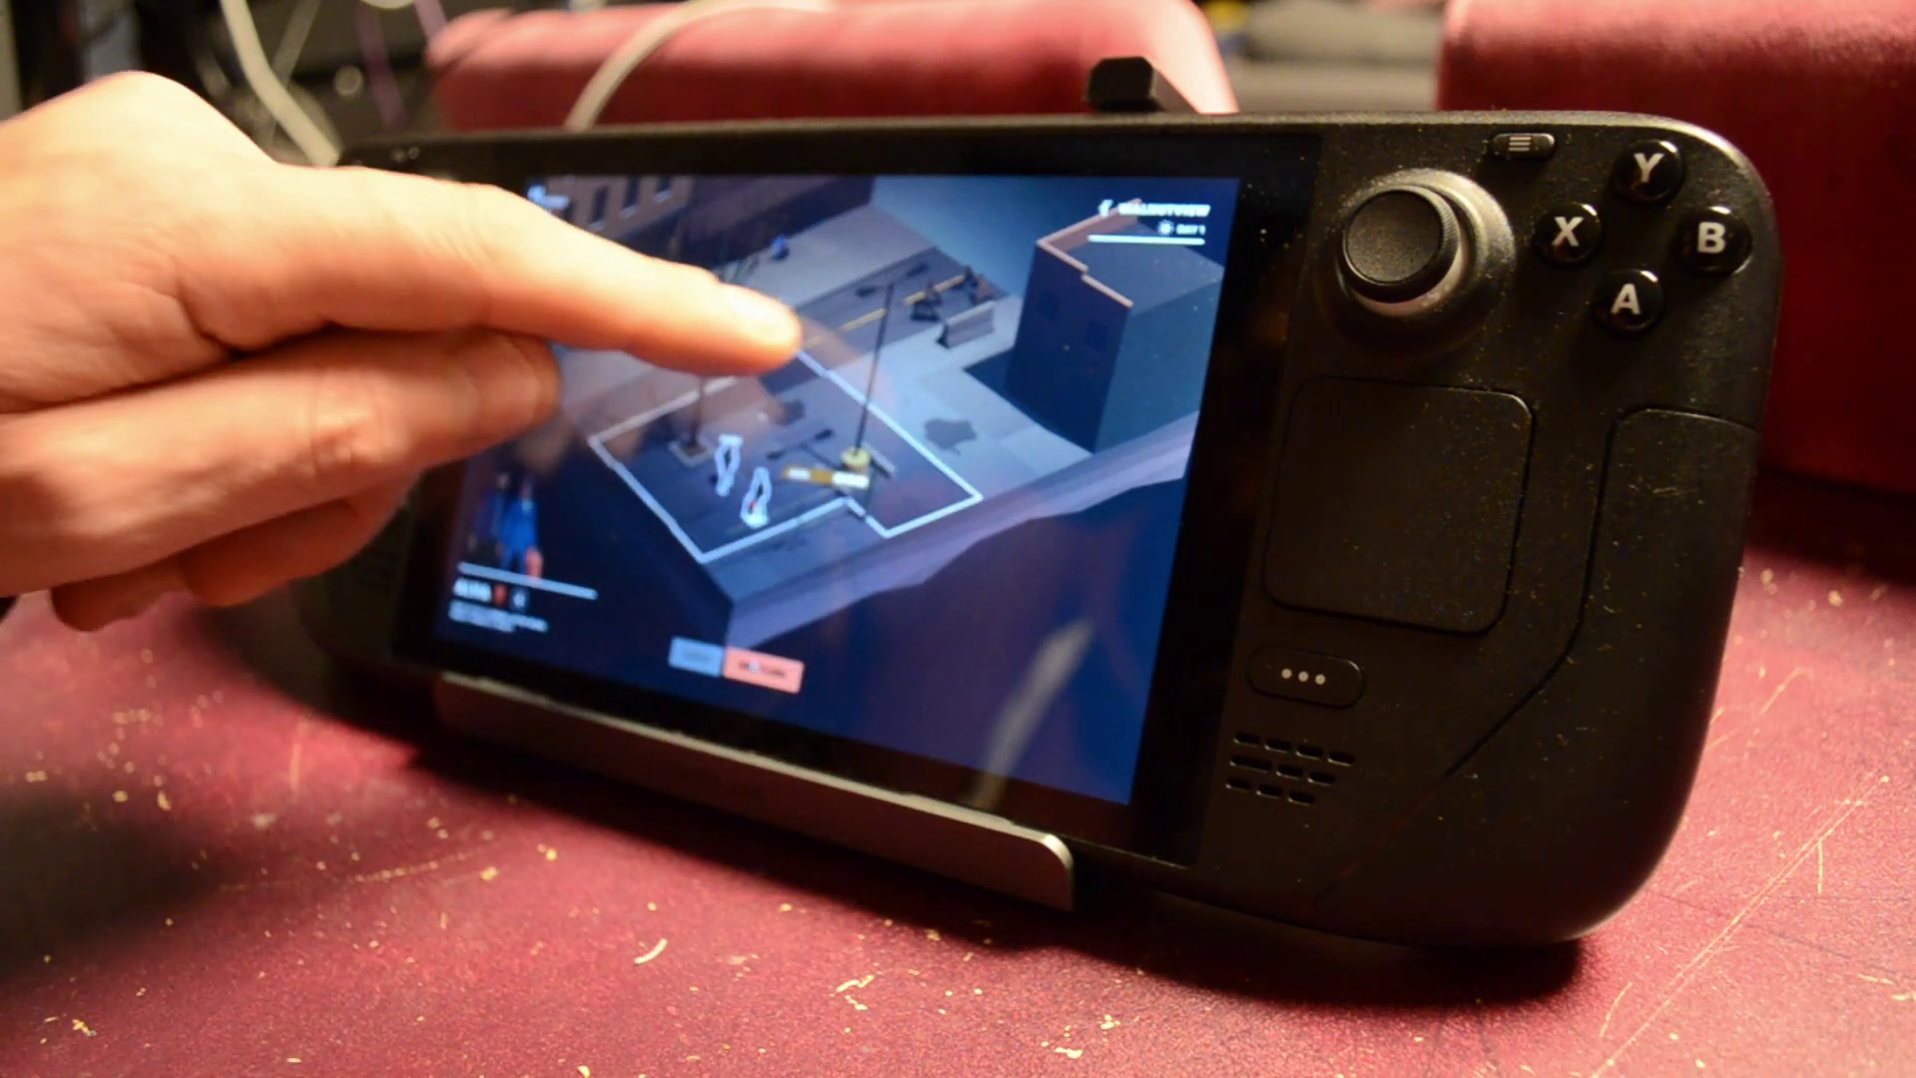